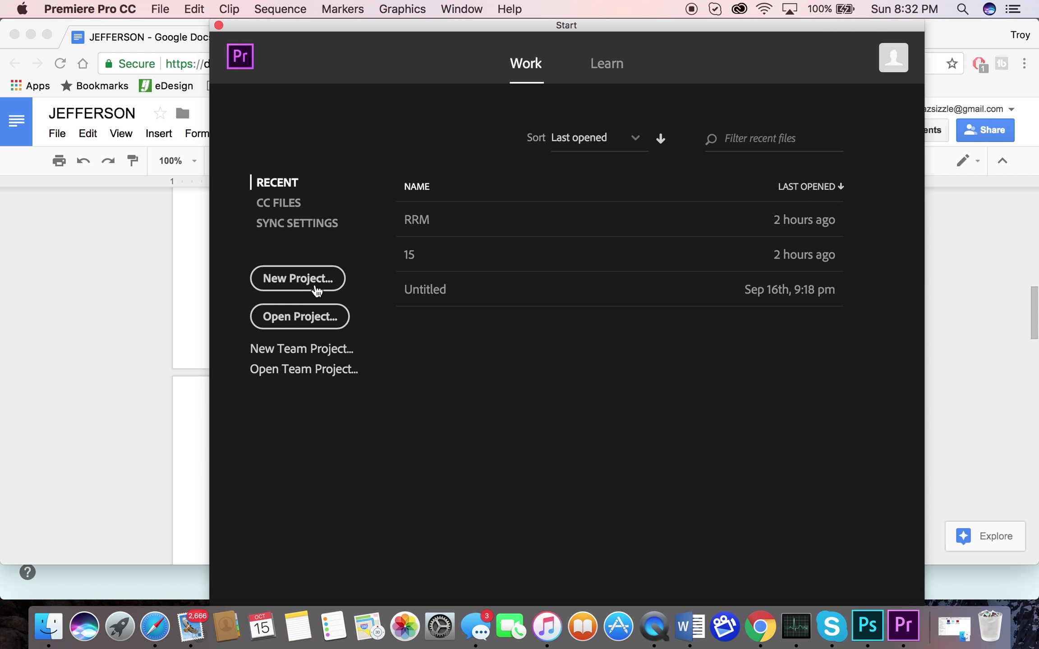
- Open the recent RRM project from the Premiere Start screen
click(434, 217)
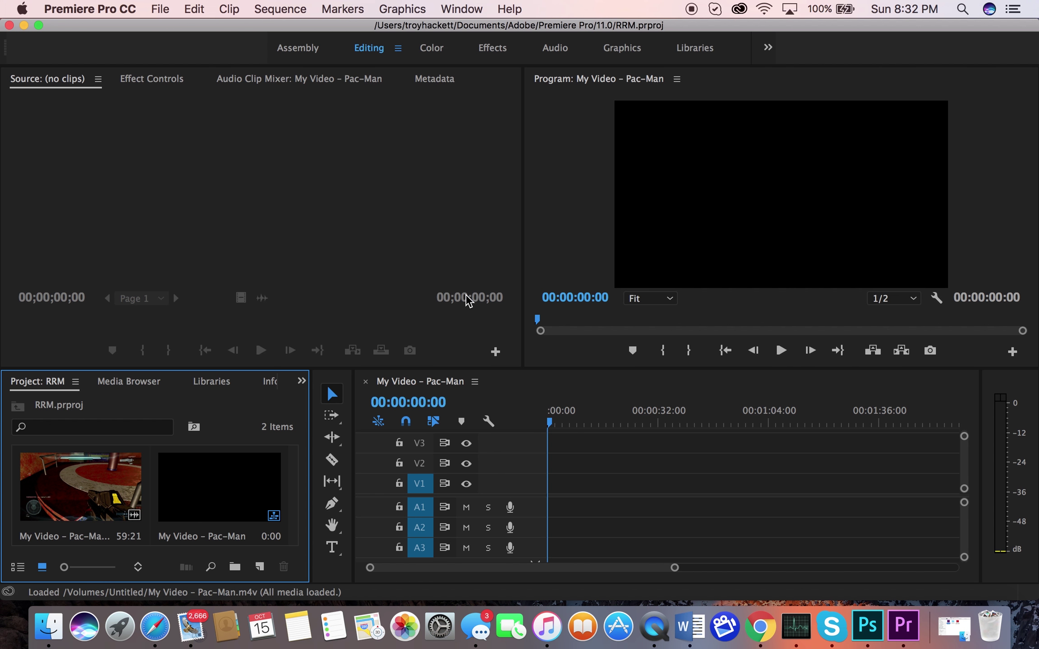
- Place the My Video – Pac-Man clip on V1/A1 and preview it to 00:00:08:00
click(116, 485)
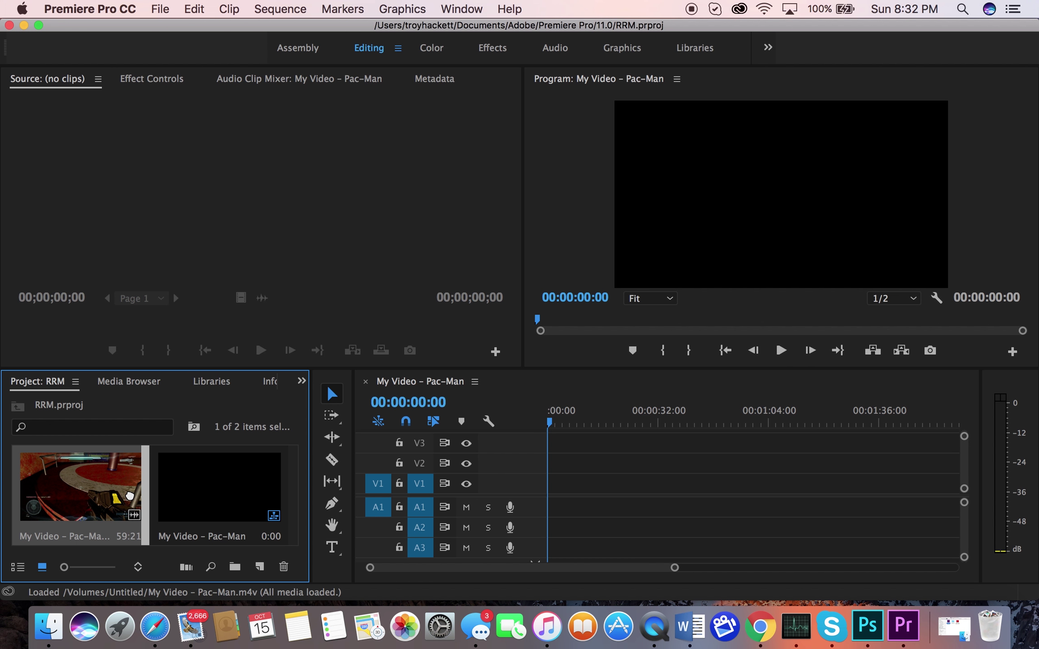
drag(90, 501, 554, 485)
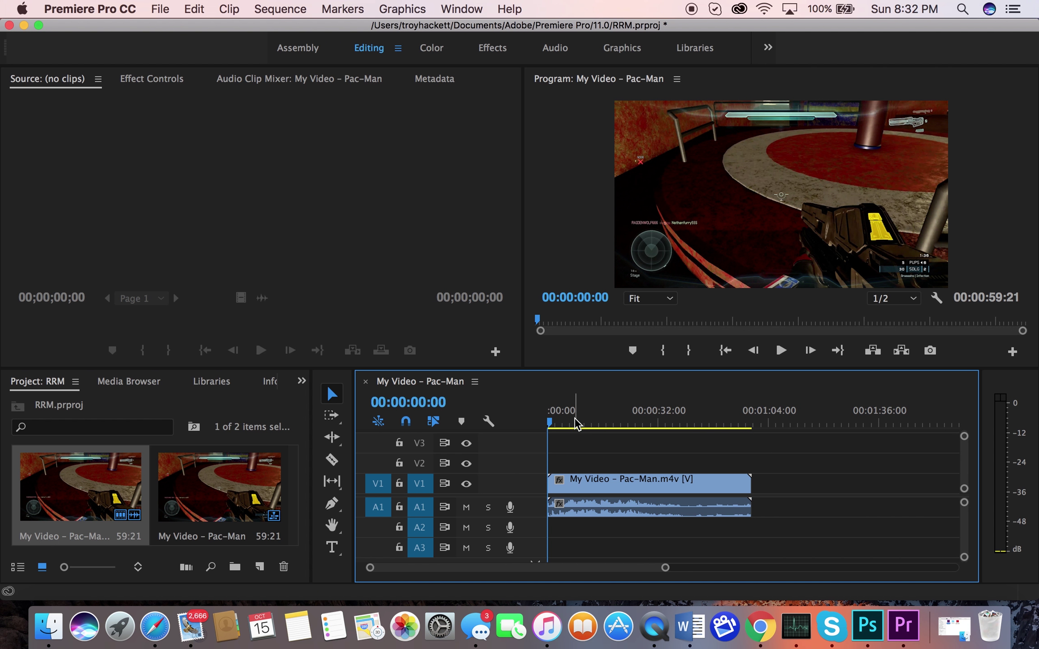
drag(569, 418, 576, 419)
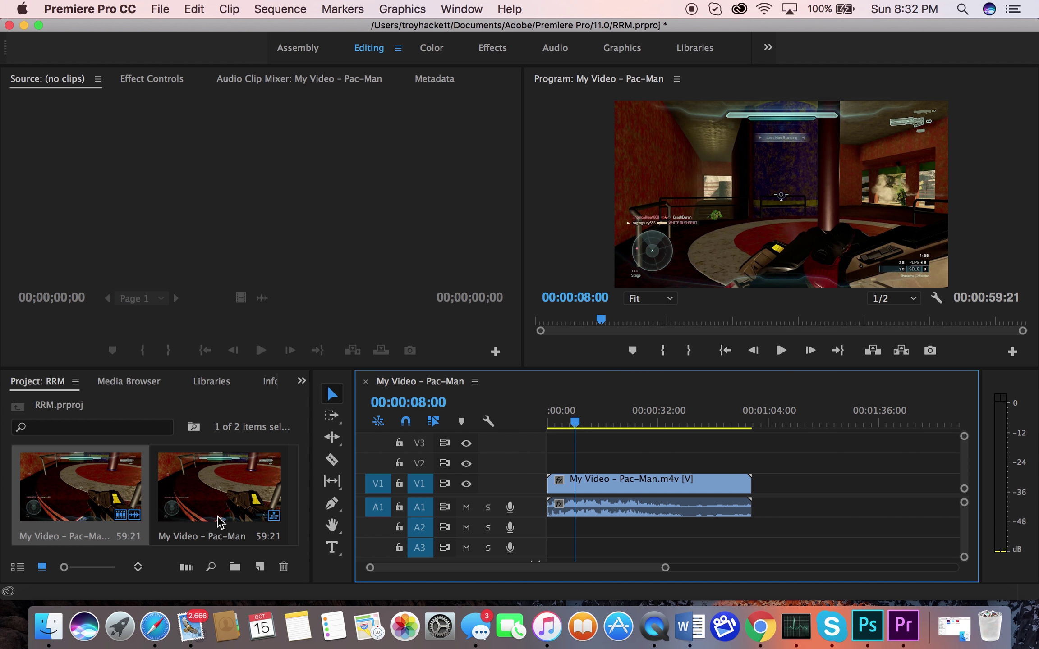
click(49, 627)
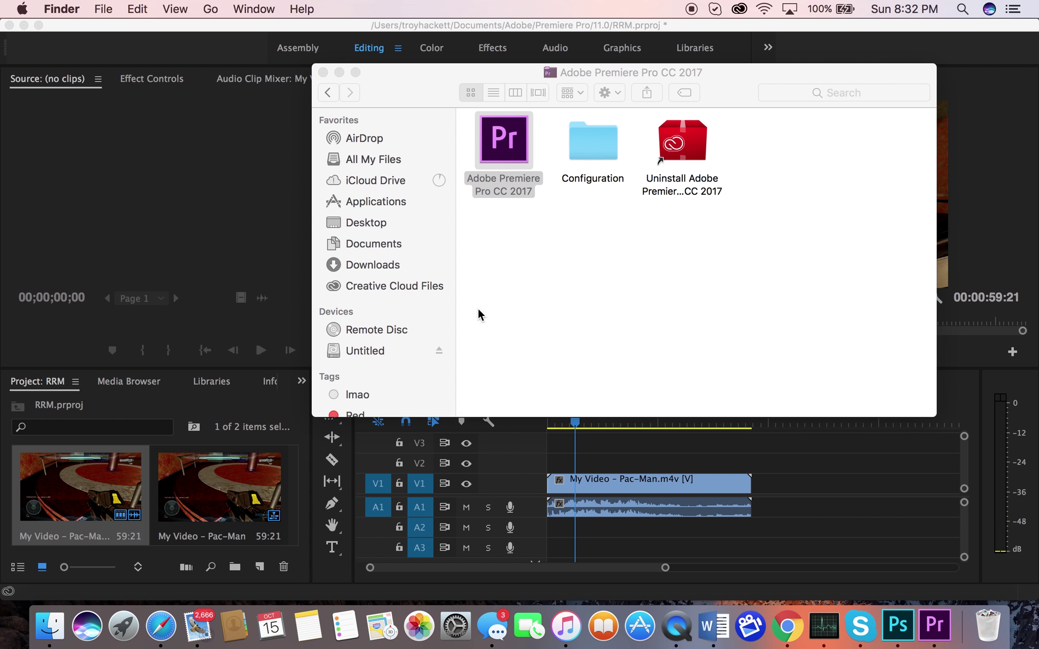
- Drag – Pac-Man.m4v from the Untitled drive onto the timeline right after the first clip
click(380, 350)
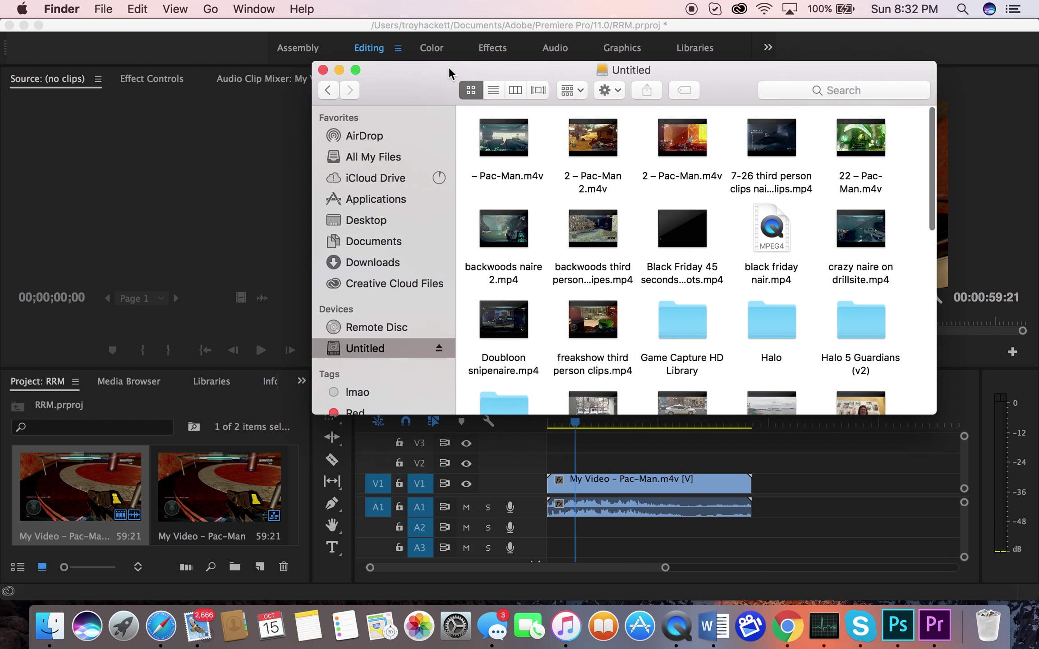
drag(448, 66, 443, 46)
drag(481, 122, 758, 498)
click(318, 51)
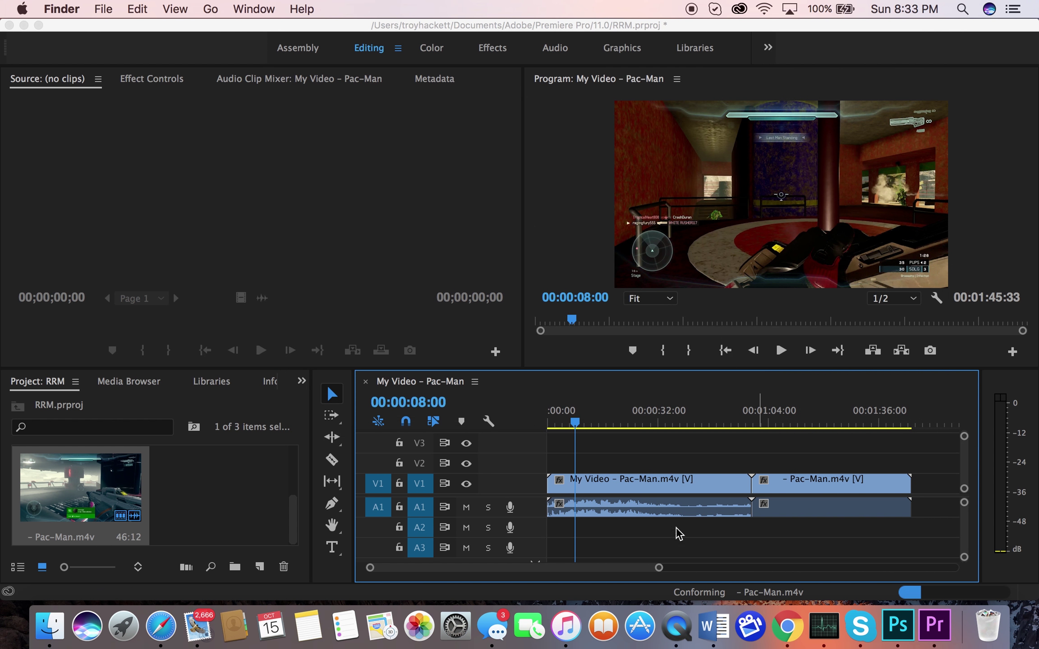
click(687, 422)
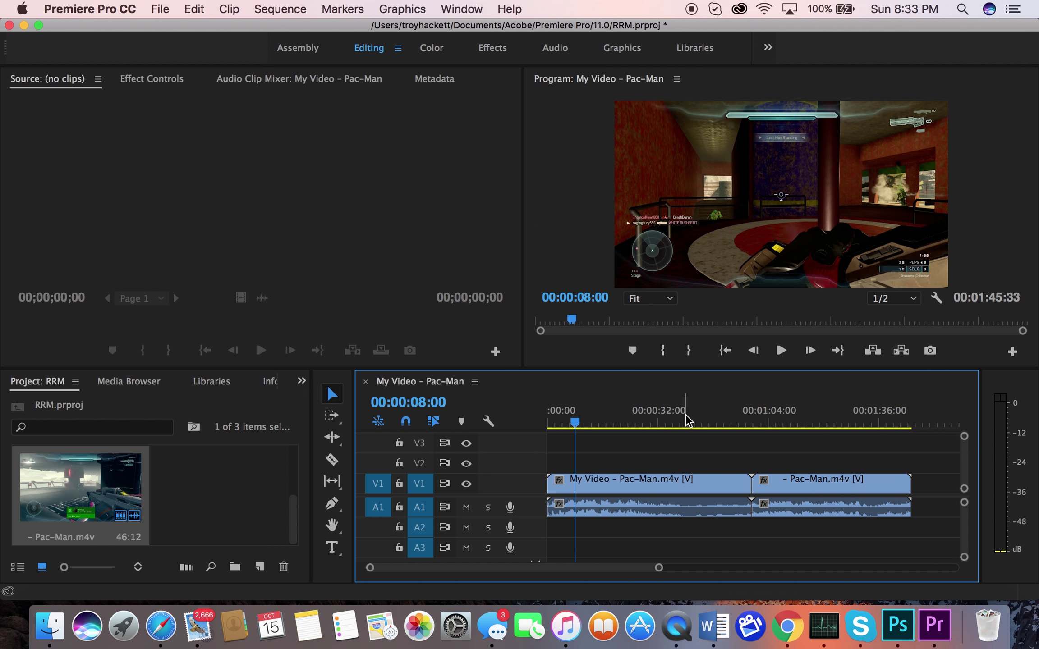
- Razor-cut the first clip at 00:00:27:02 and delete the trailing piece
drag(687, 422, 646, 426)
click(332, 461)
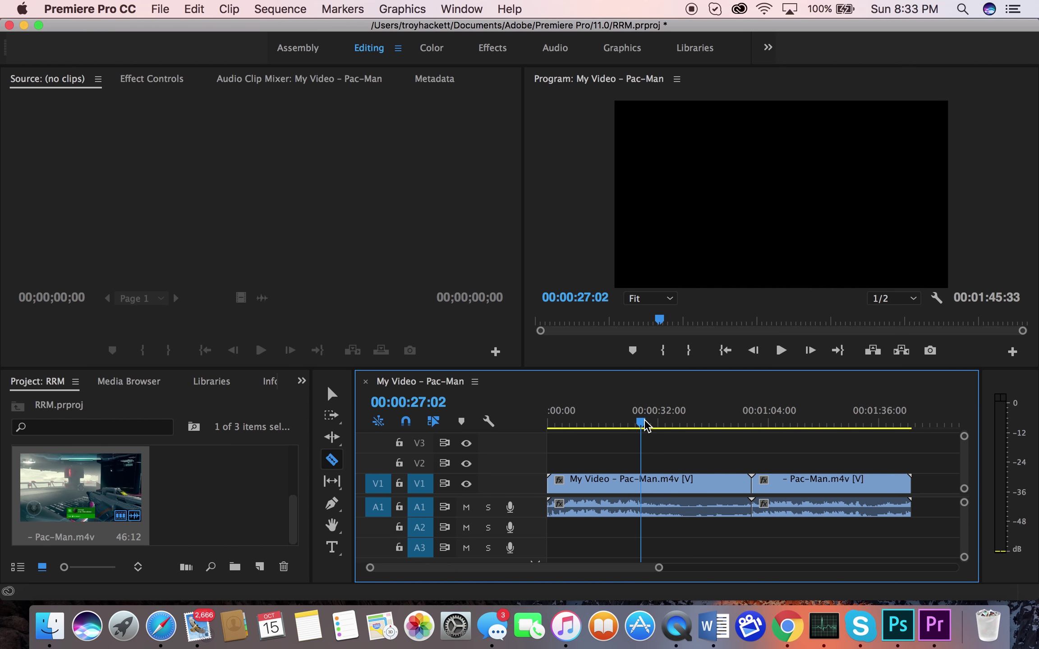
click(640, 483)
click(332, 394)
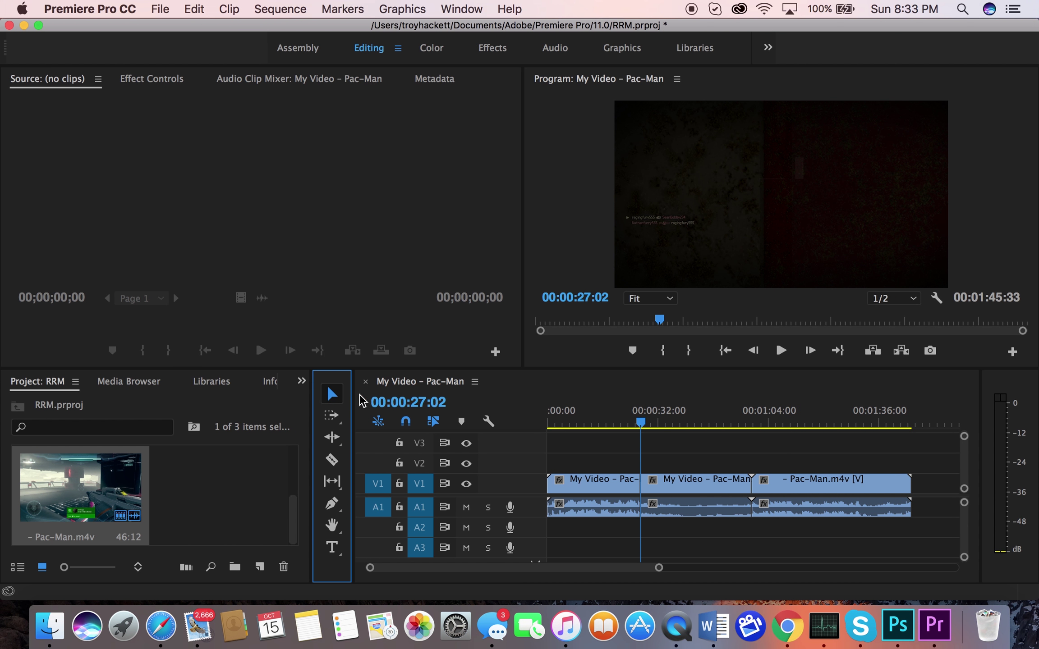
click(658, 480)
key(Delete)
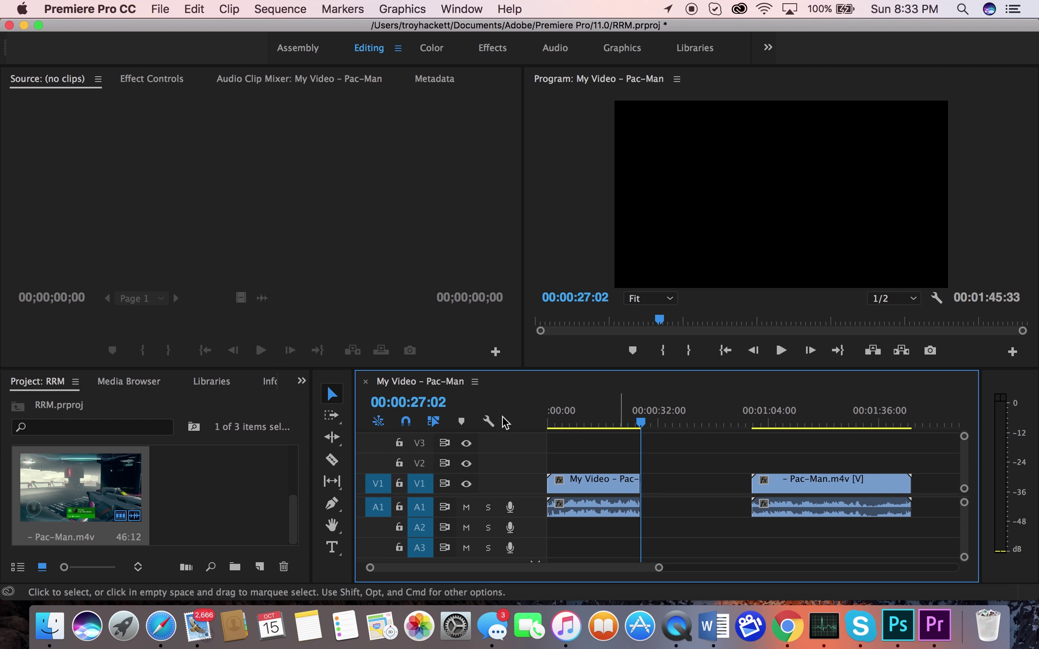
- Slide the – Pac-Man.m4v clip left against the first clip and zoom in on the join
drag(640, 422, 600, 422)
drag(780, 488, 669, 516)
click(630, 422)
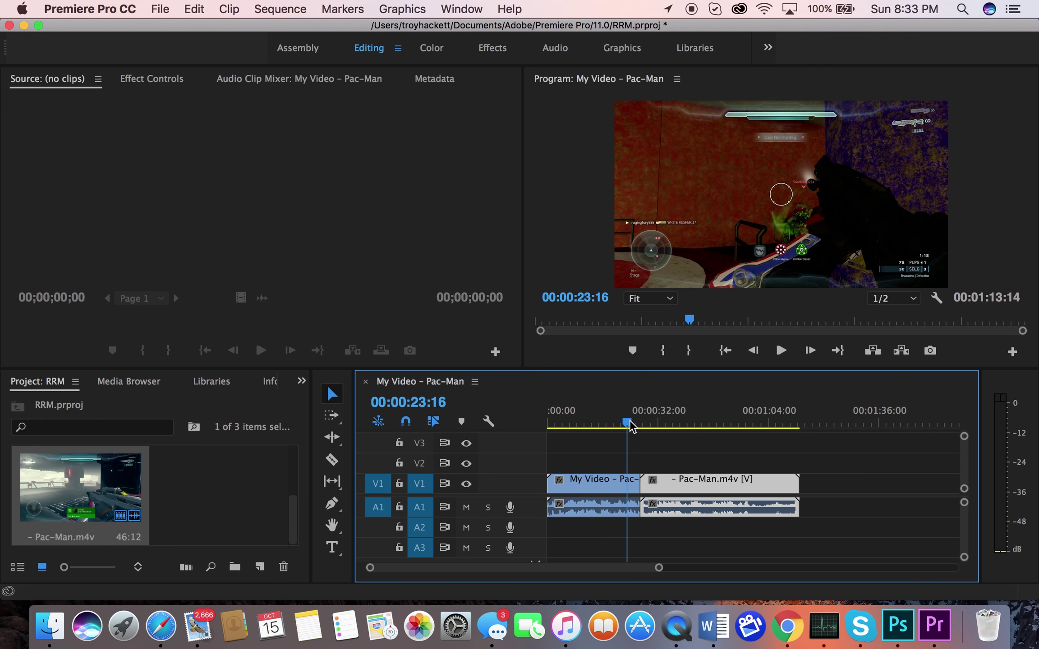
key(equal)
key(equal)
drag(756, 421, 672, 422)
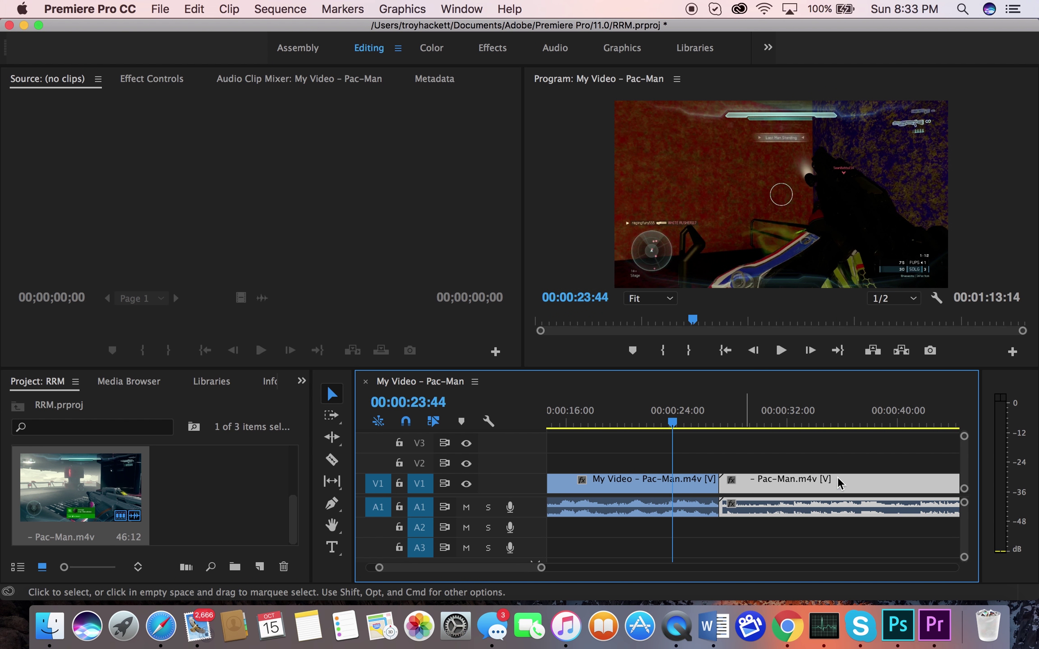
- Extend the first clip by 25 frames and razor-cut it at 00:00:26:09
drag(838, 483, 965, 482)
drag(720, 482, 802, 482)
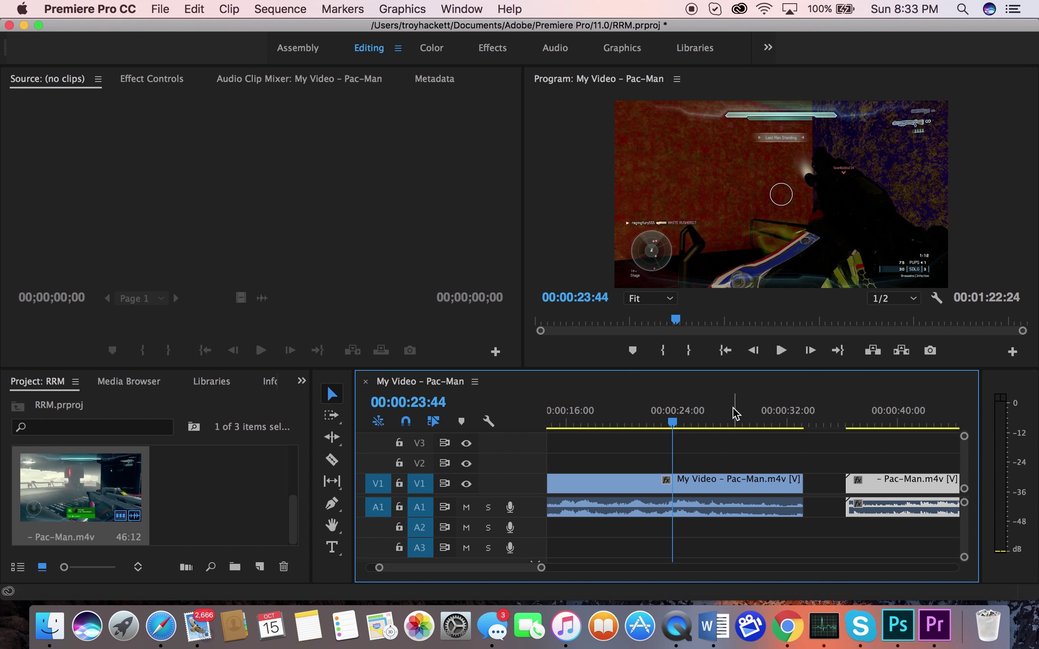
drag(735, 412, 710, 423)
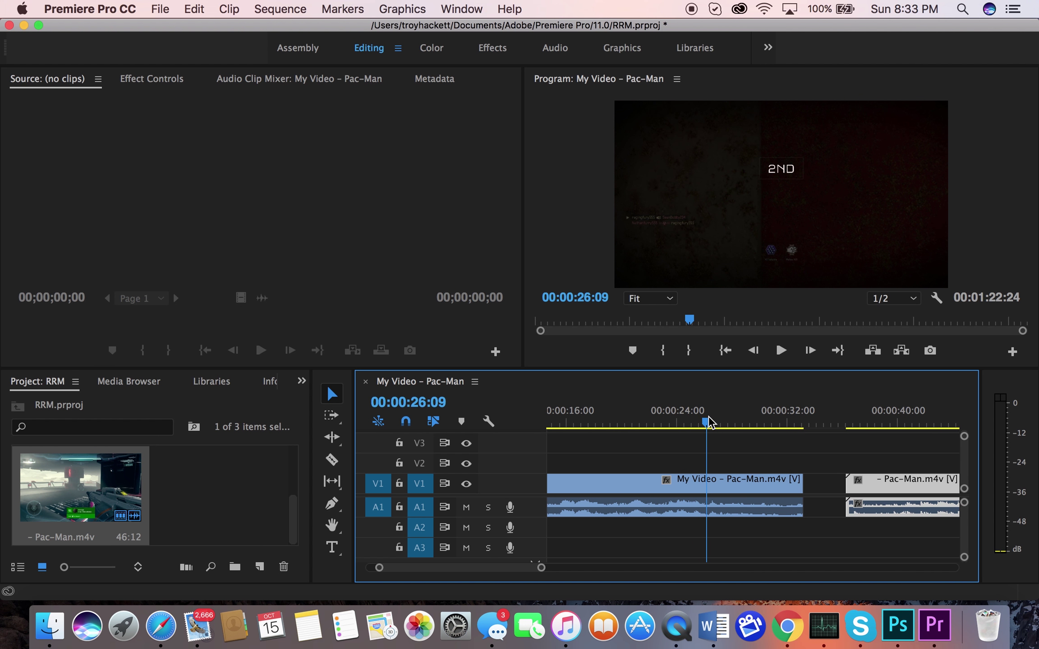
click(332, 460)
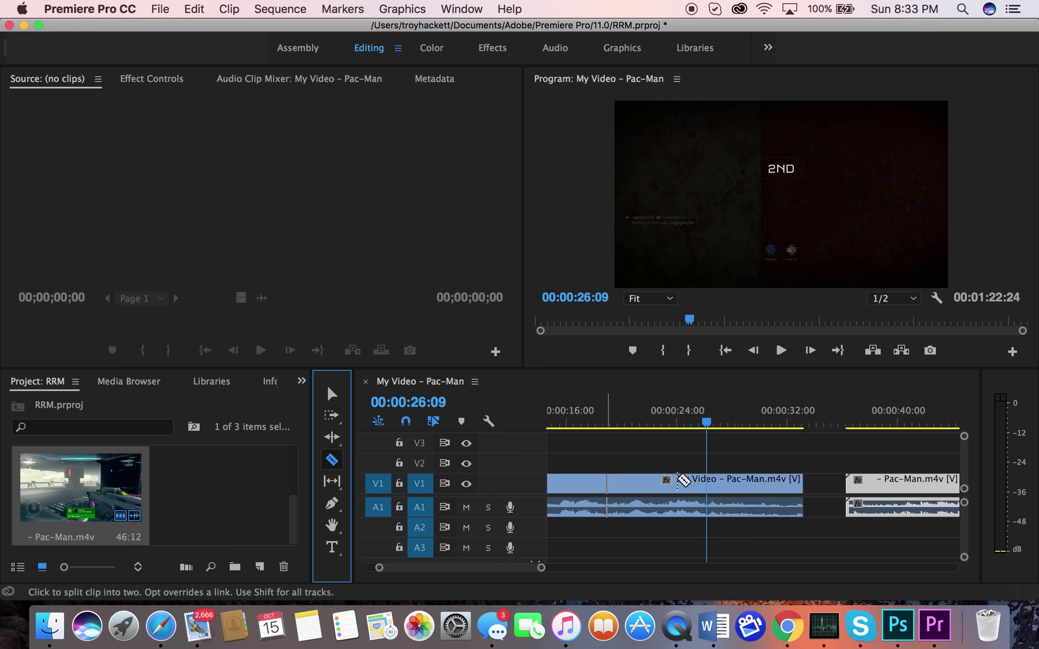
click(709, 486)
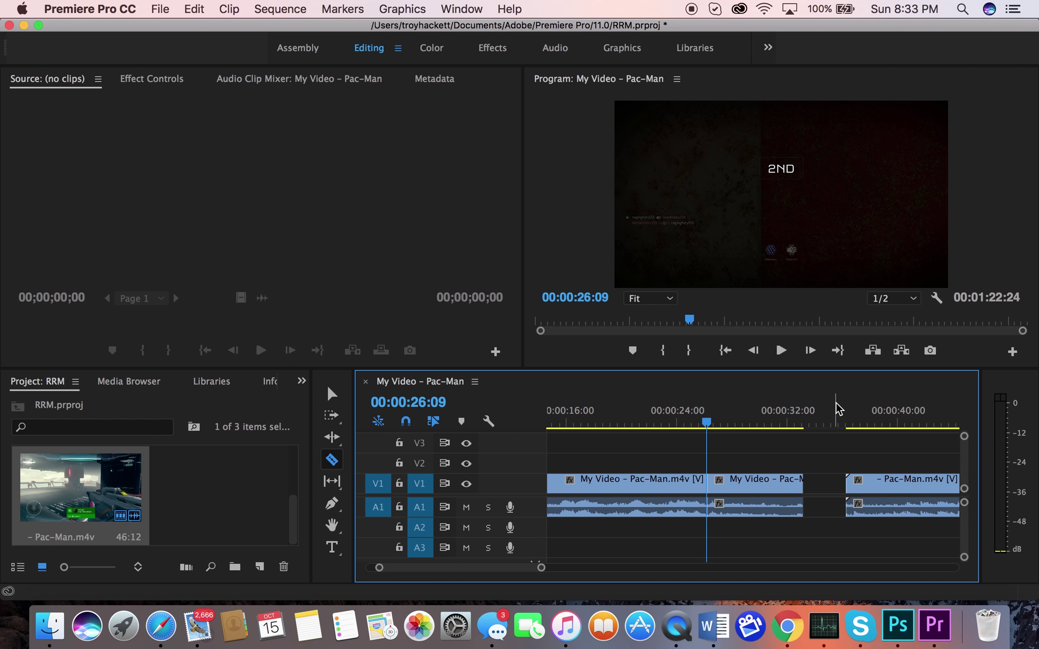
- Slide the third clip left to close the gap
click(834, 421)
drag(871, 422, 909, 421)
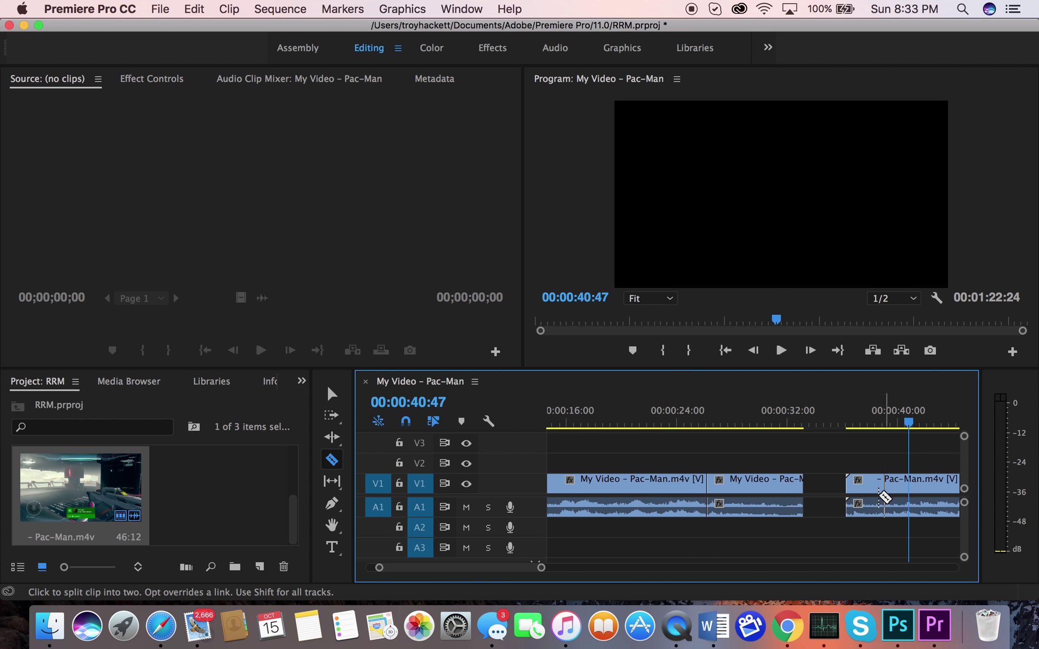
click(332, 394)
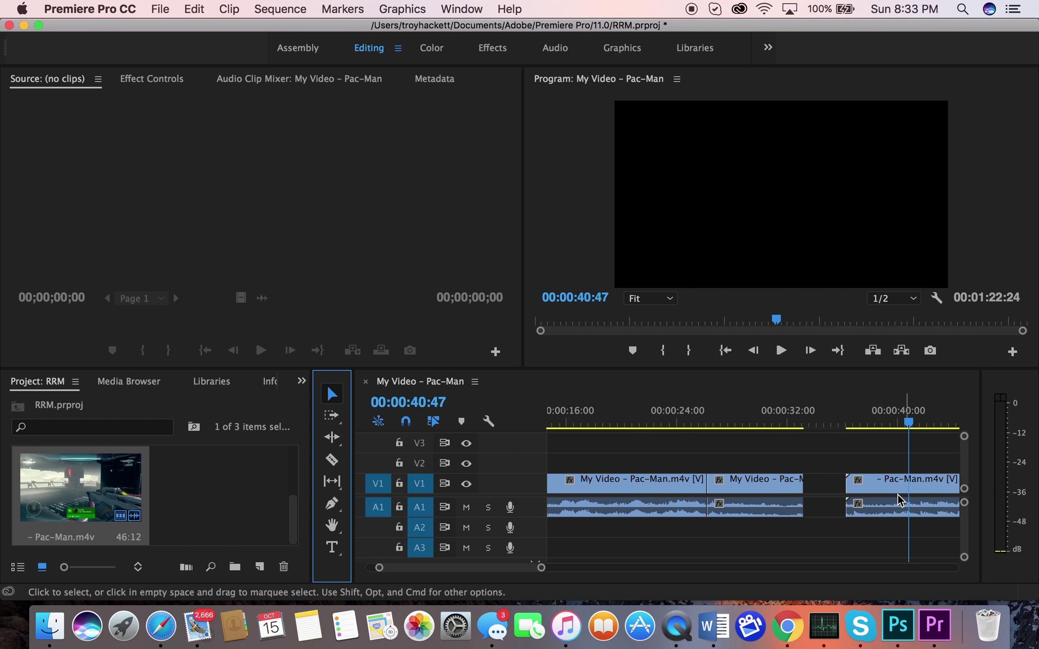
drag(882, 485, 839, 482)
- Razor-cut the – Pac-Man.m4v clip at 00:00:40:01 and select the piece starting at 26:09
drag(814, 424, 901, 419)
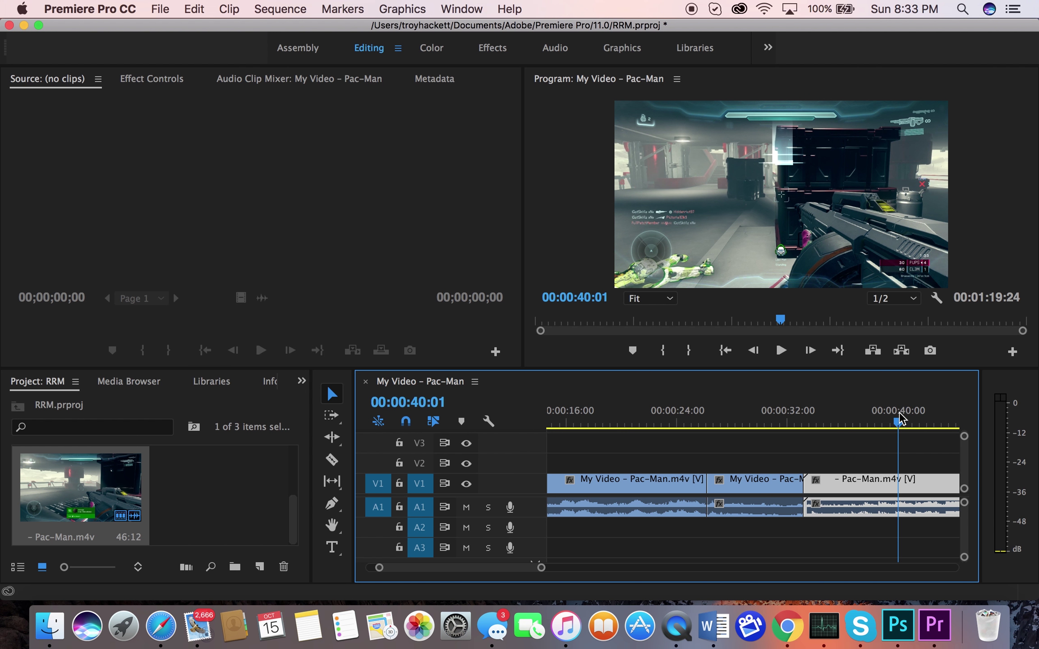
click(333, 459)
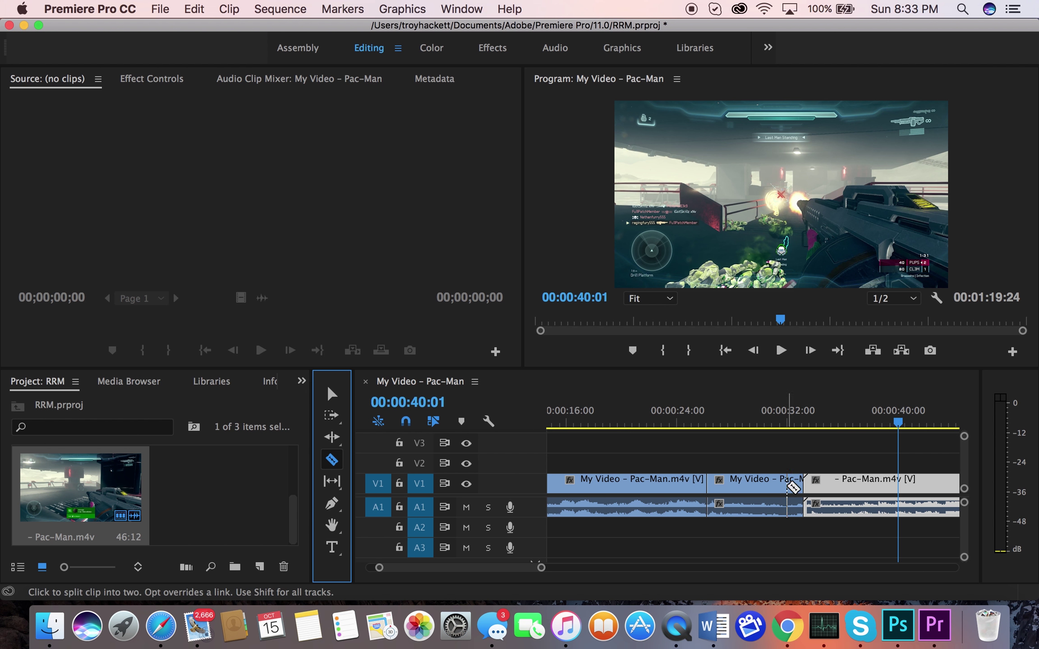
click(898, 481)
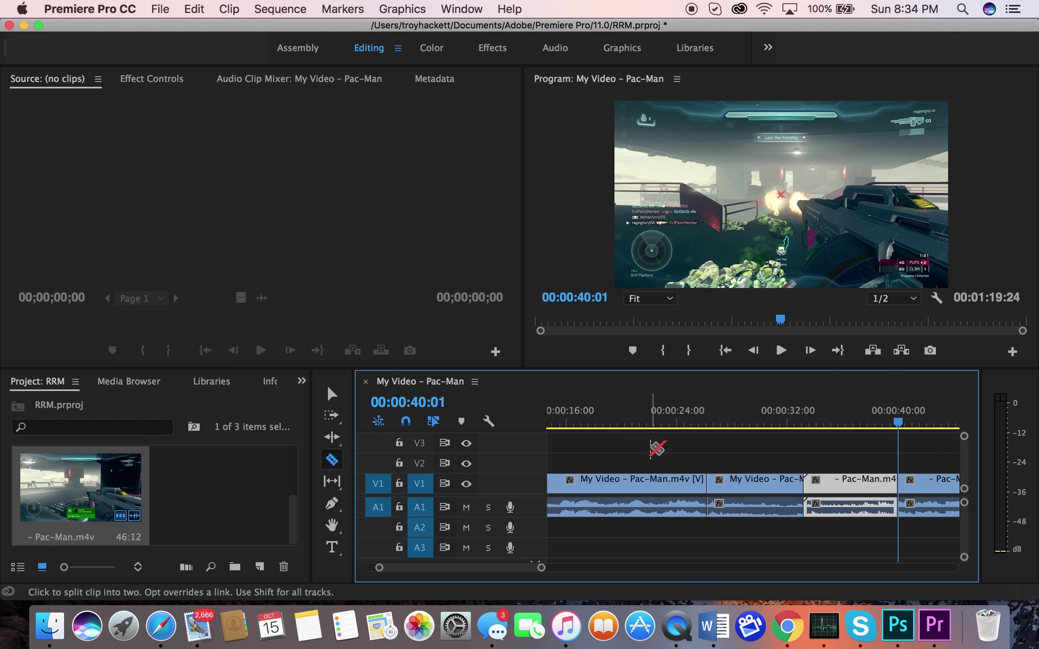
click(332, 393)
click(754, 487)
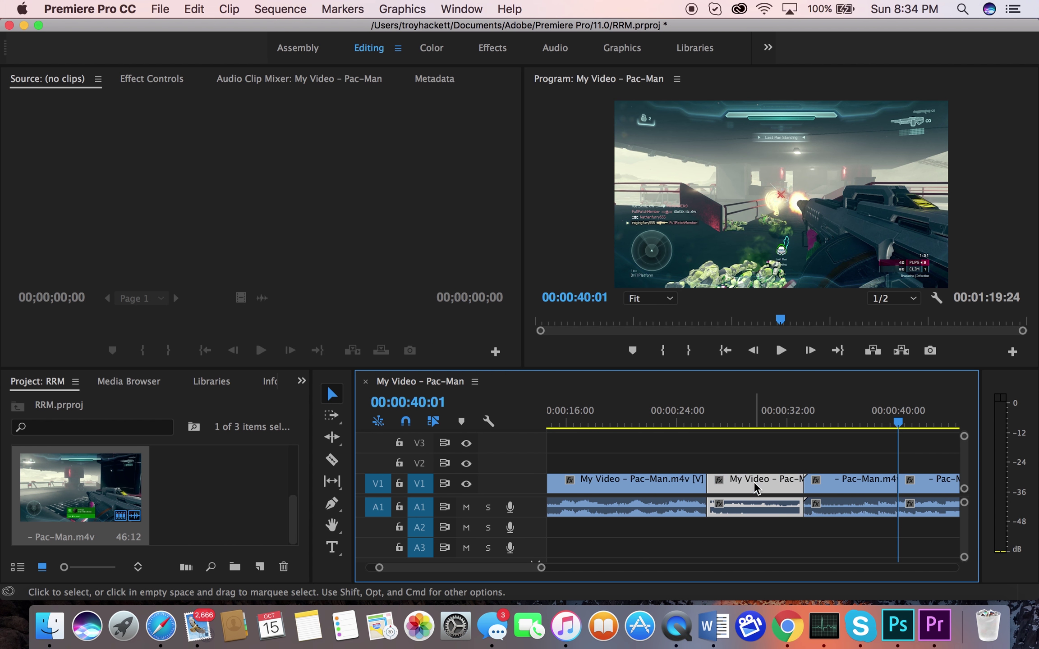
- Set the selected clip's speed to 800% with Frame Blending interpolation
right_click(755, 484)
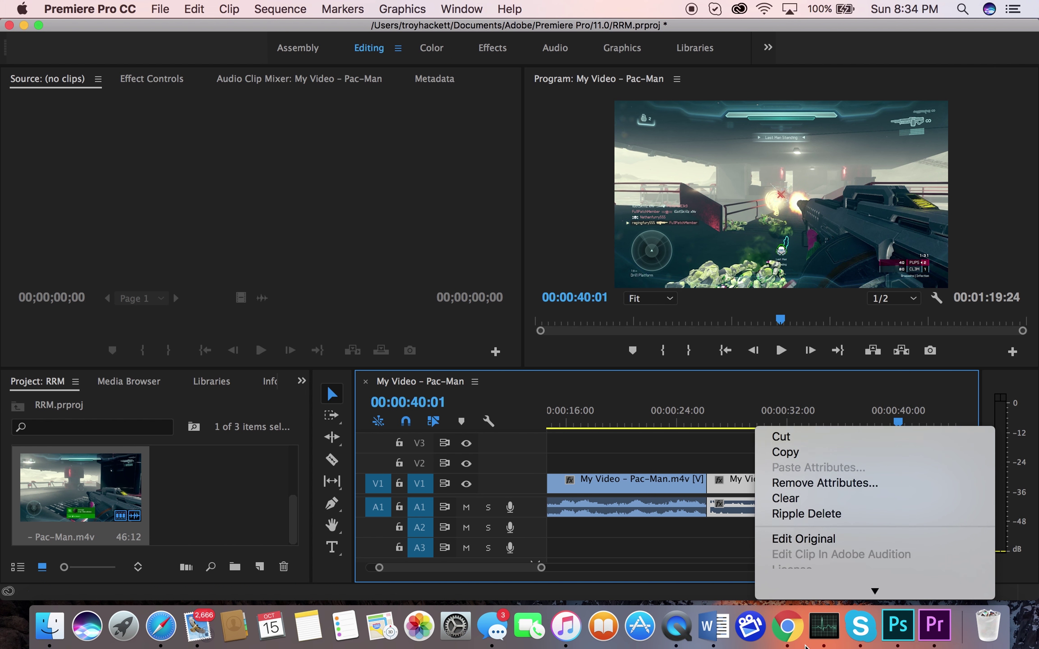
scroll(817, 536, down, 5)
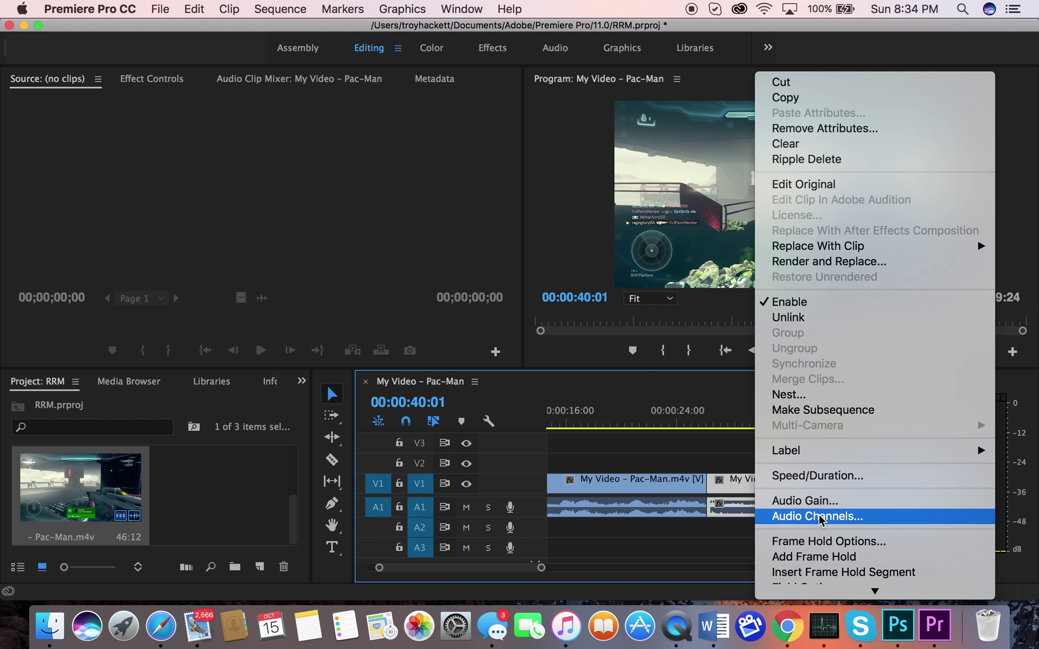
click(814, 477)
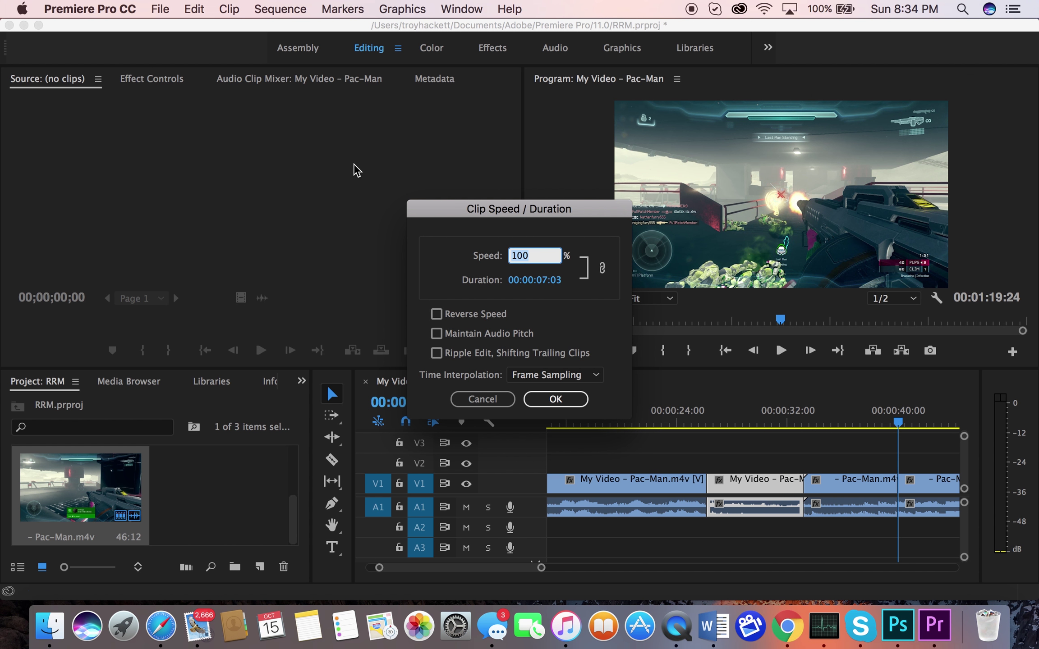
click(533, 376)
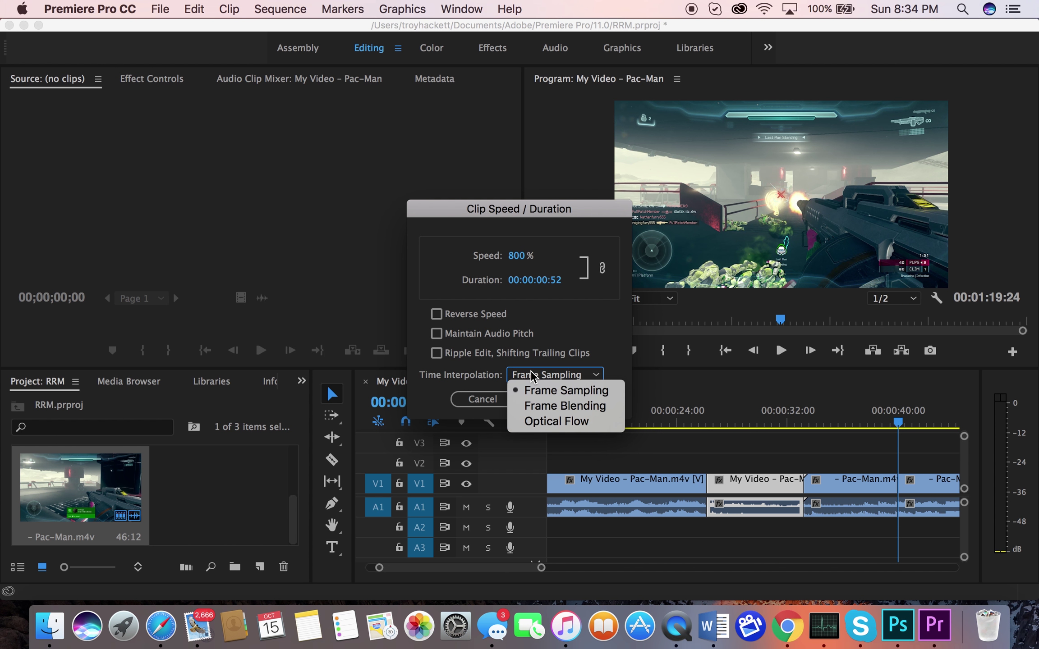
click(533, 412)
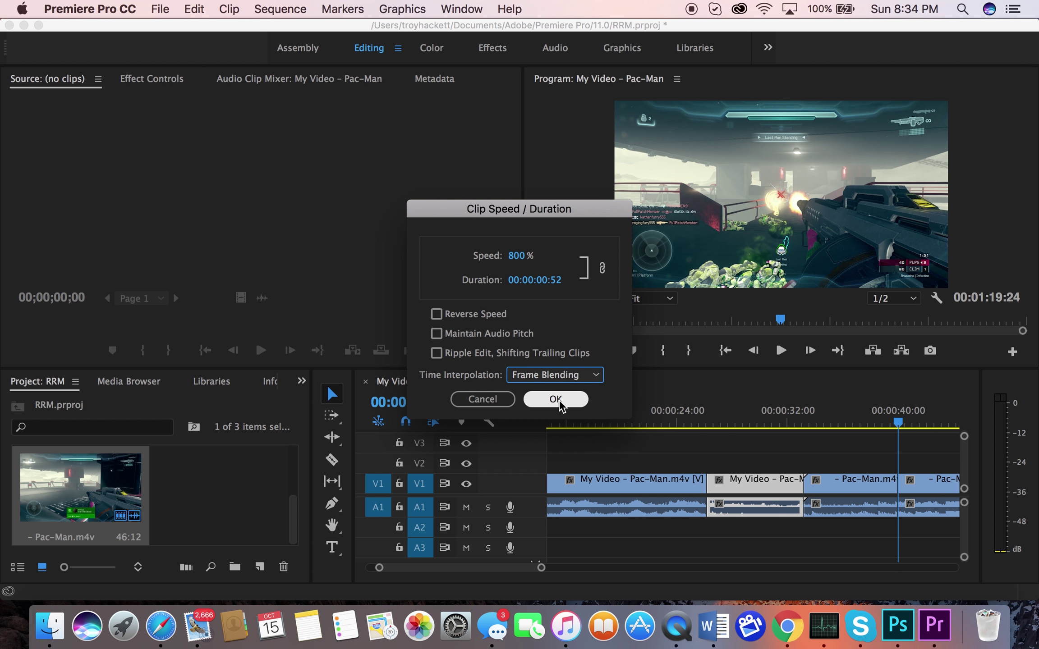
click(553, 400)
- Close the gap, then speed the next clip up to 800% with Frame Blending
click(828, 489)
drag(828, 489, 766, 491)
right_click(767, 491)
mouse_move(886, 590)
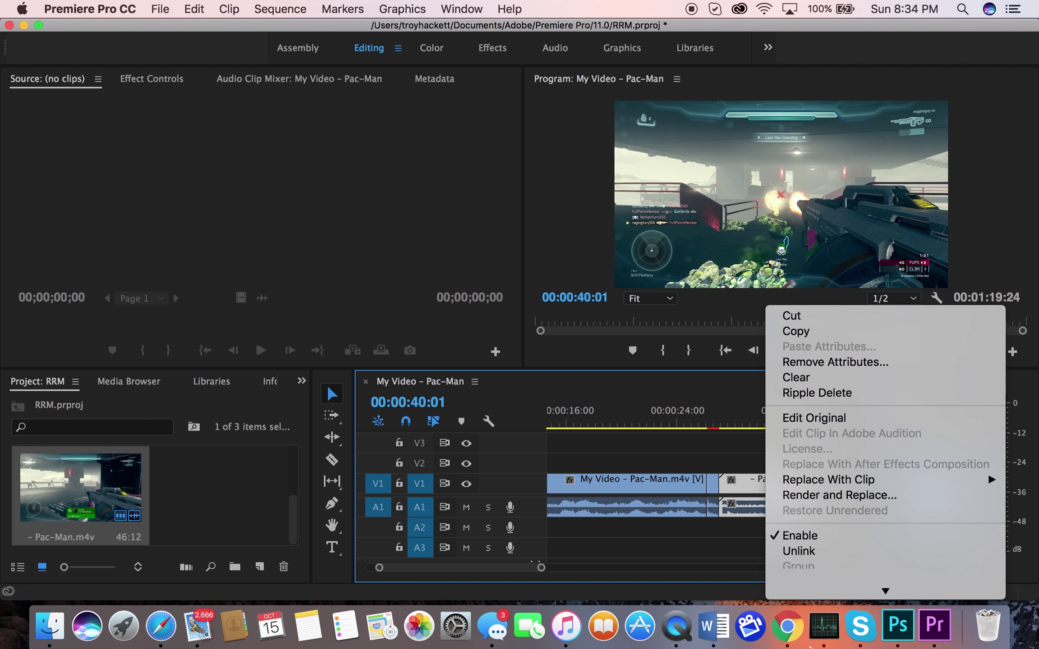
click(794, 495)
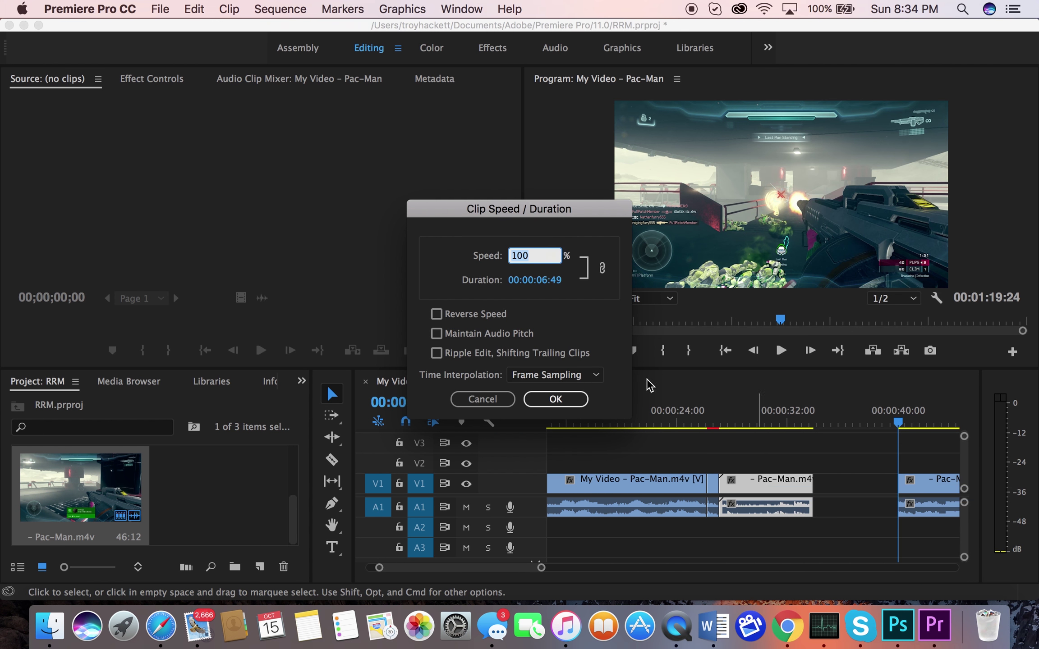
text(8)
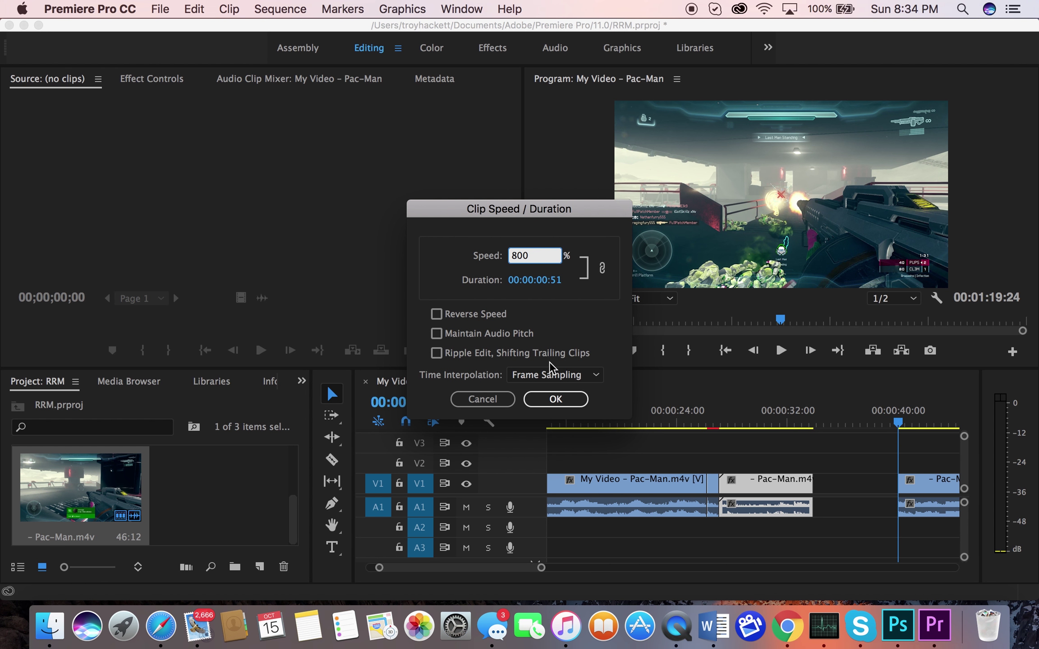
text(00)
click(551, 374)
click(569, 406)
click(556, 399)
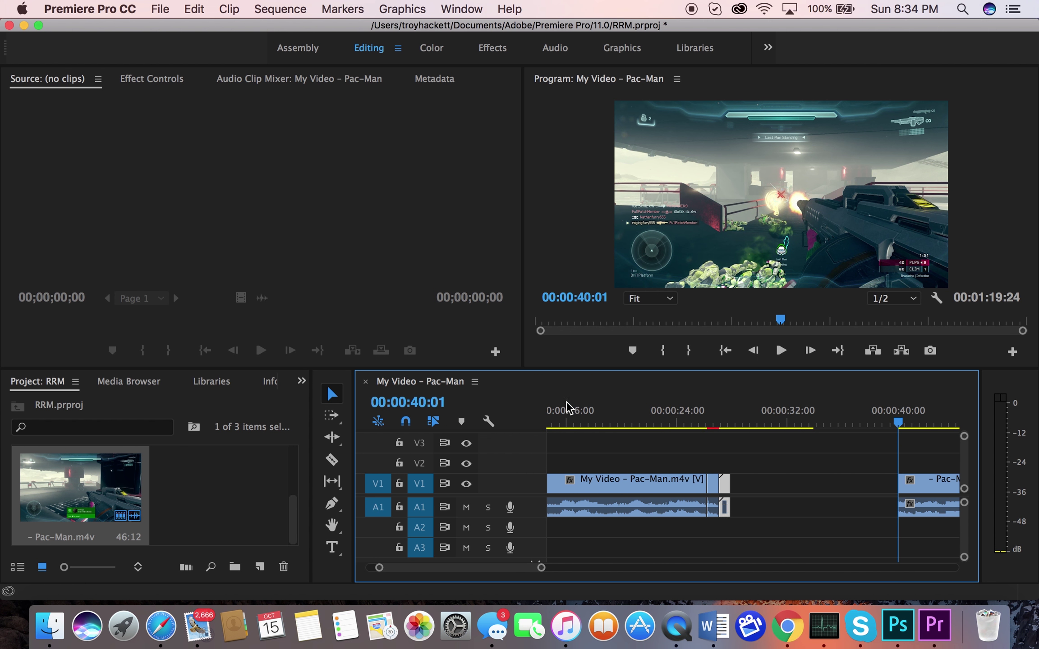
click(722, 444)
key(Up)
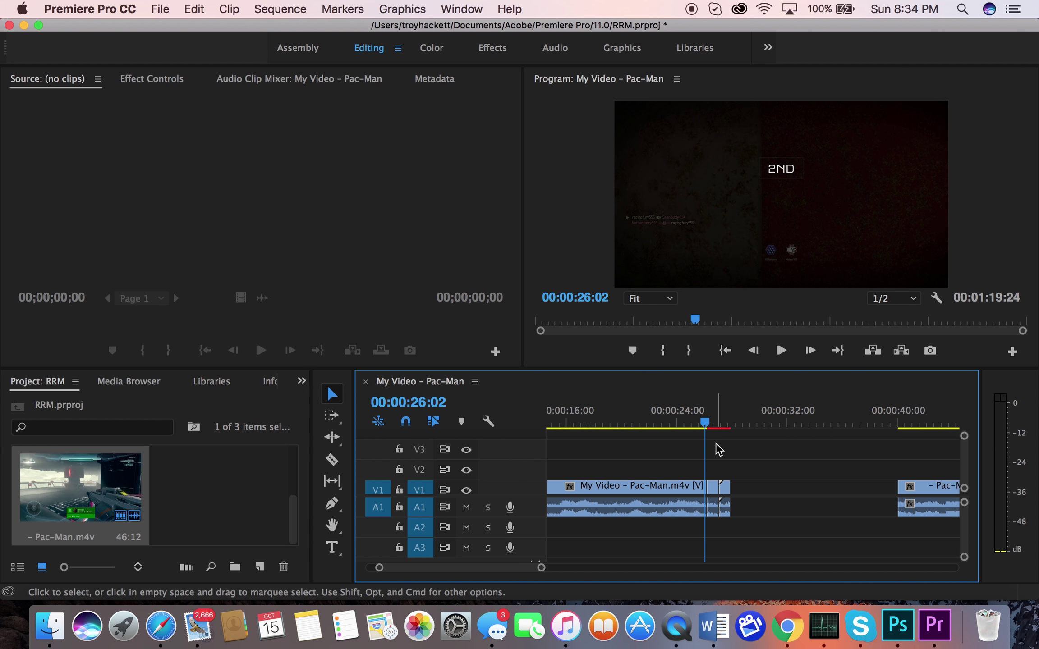
click(711, 427)
key(=)
key(=)
key(=)
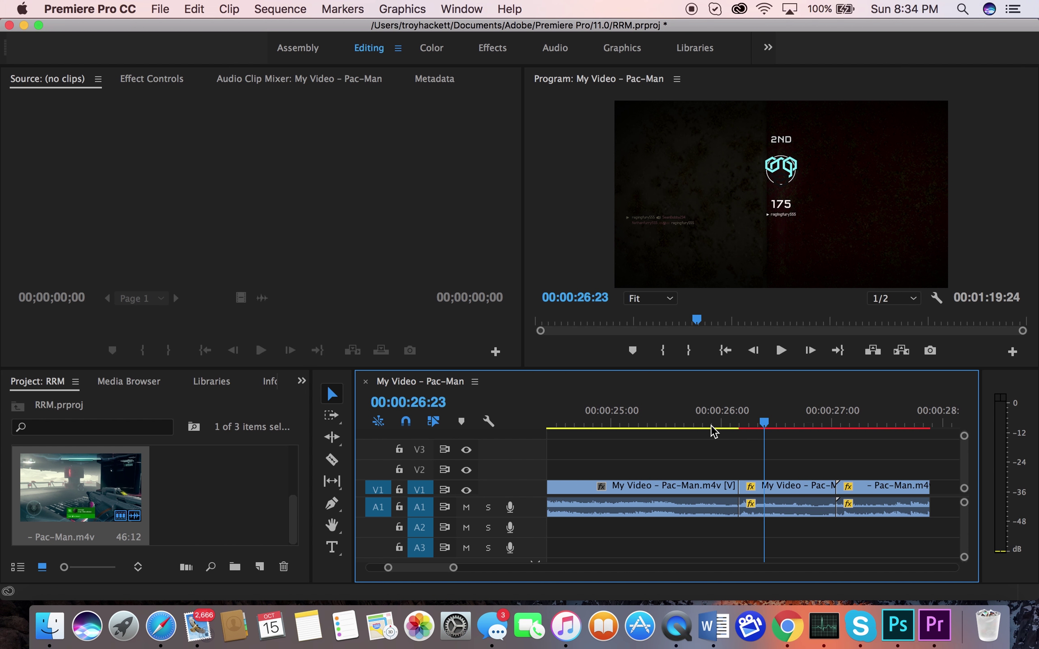
key(Up)
click(780, 351)
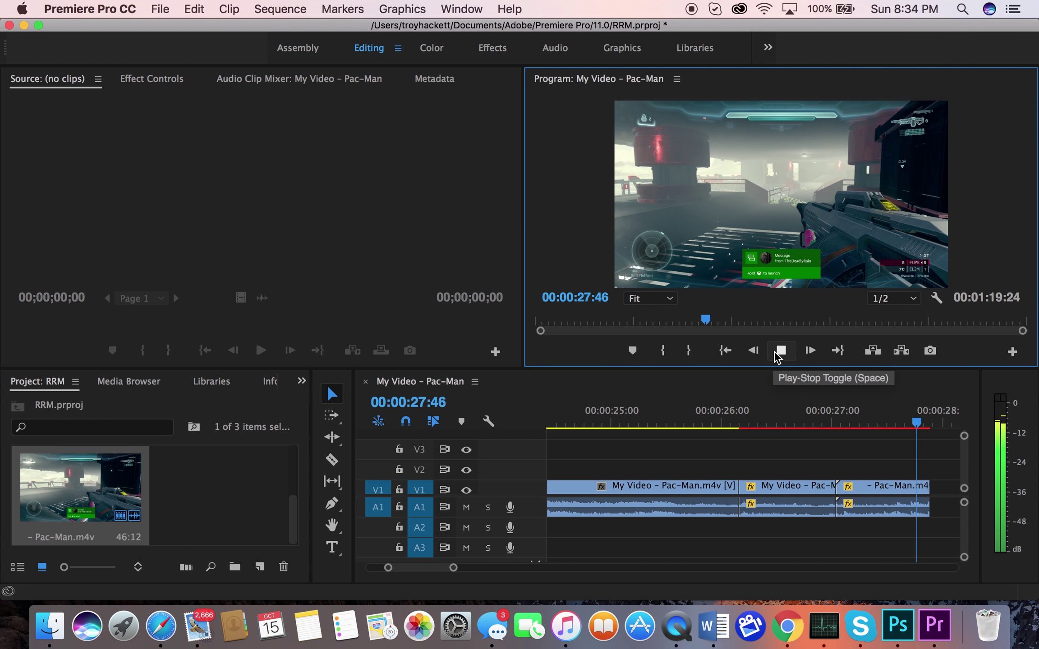
click(776, 353)
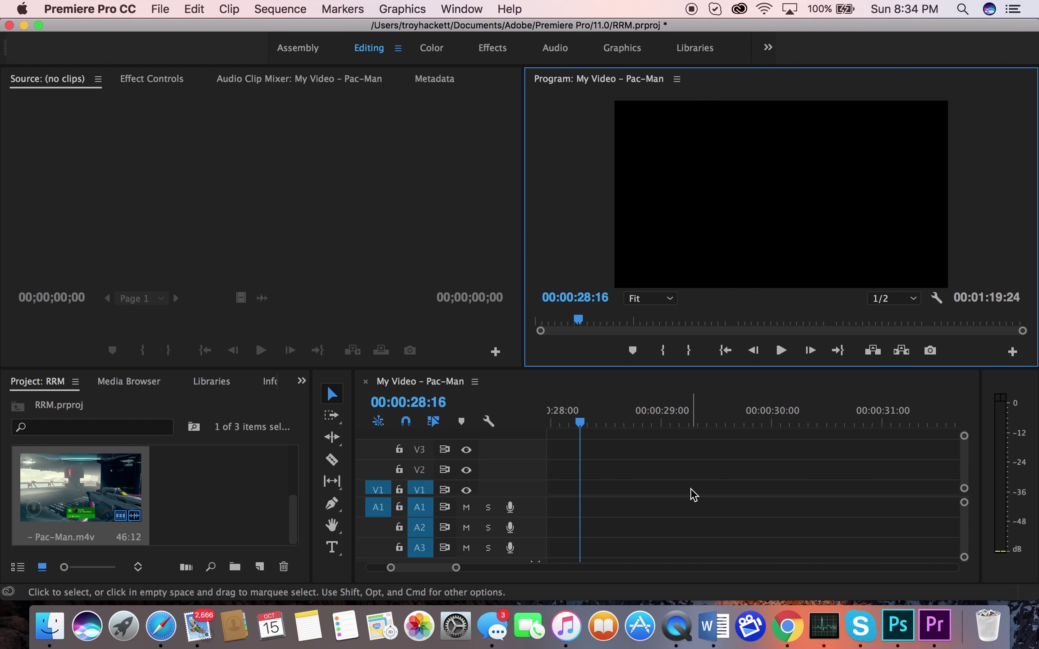
click(619, 411)
key(minus)
key(minus)
key(minus)
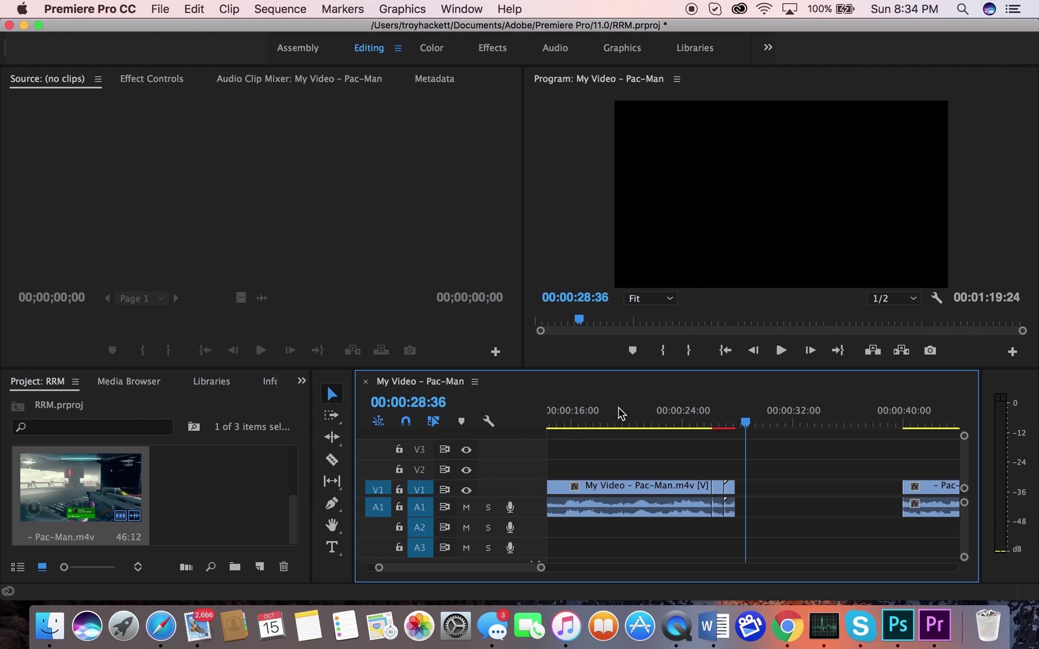
key(minus)
- Slide the last Pac-Man clip left until it meets the sped-up pieces
drag(839, 490, 761, 491)
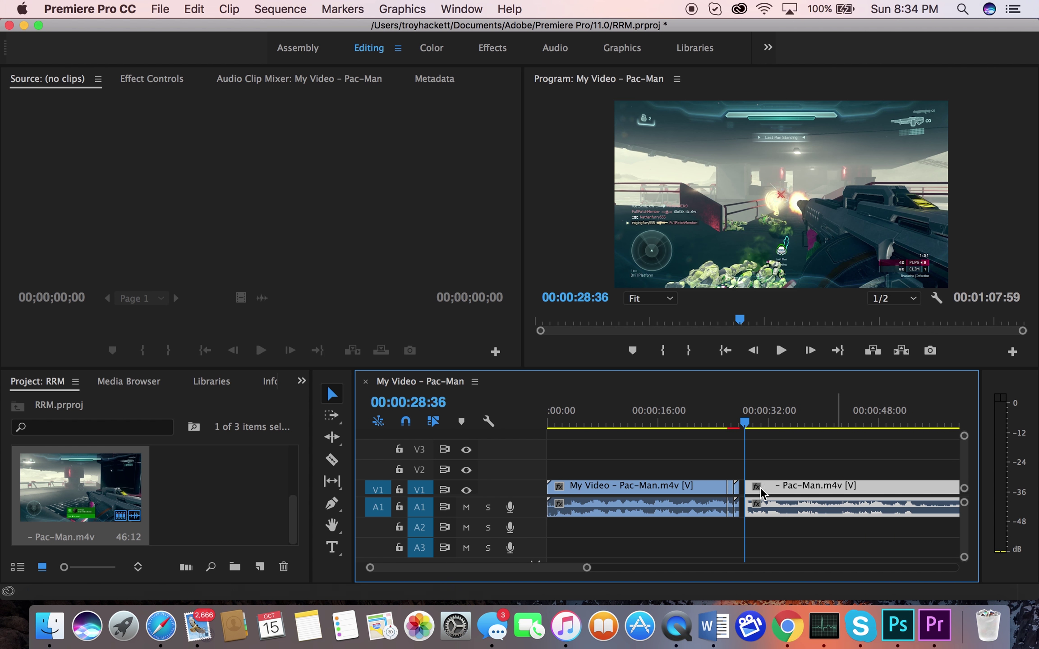
click(724, 419)
key(equal)
key(equal)
click(805, 440)
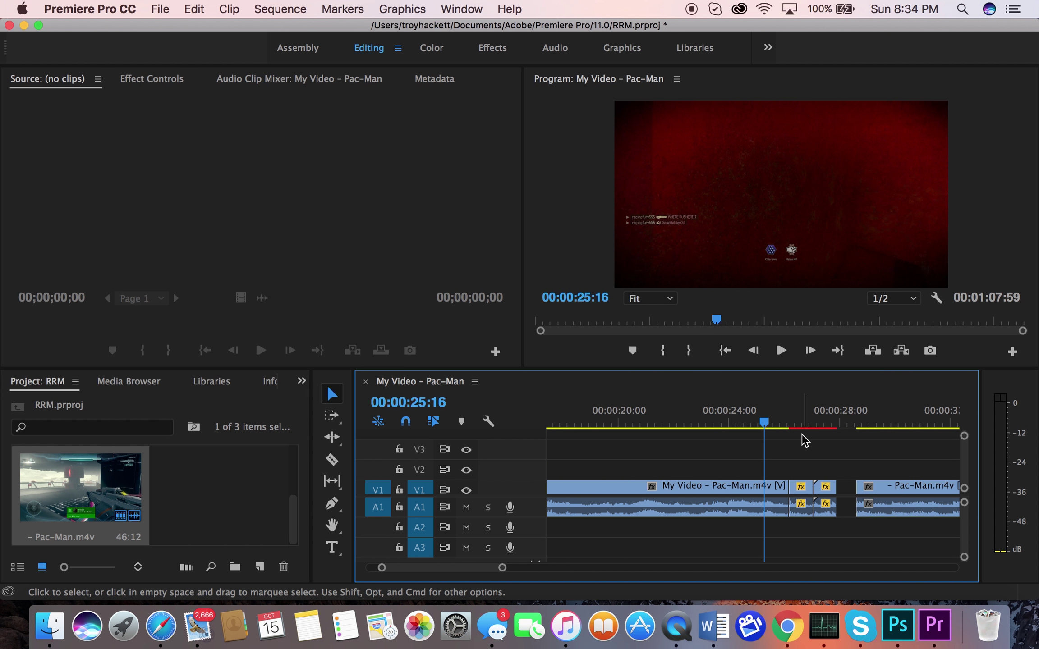
click(823, 424)
drag(875, 486, 856, 488)
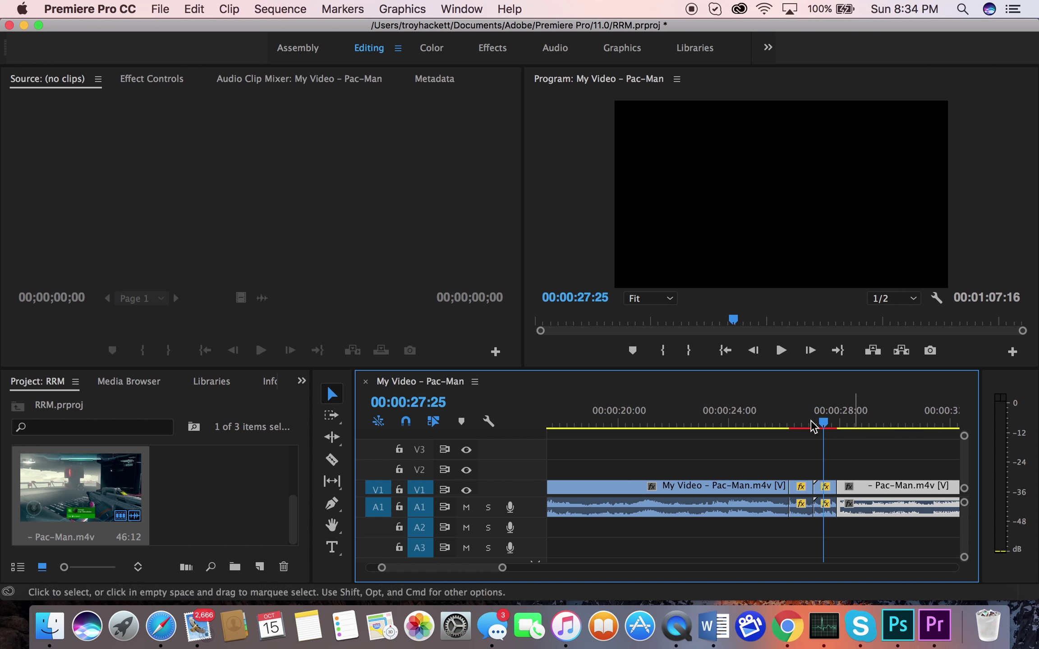
- Start and cancel a preview render, then select the short sped-up clip at 26:25
click(787, 418)
key(Return)
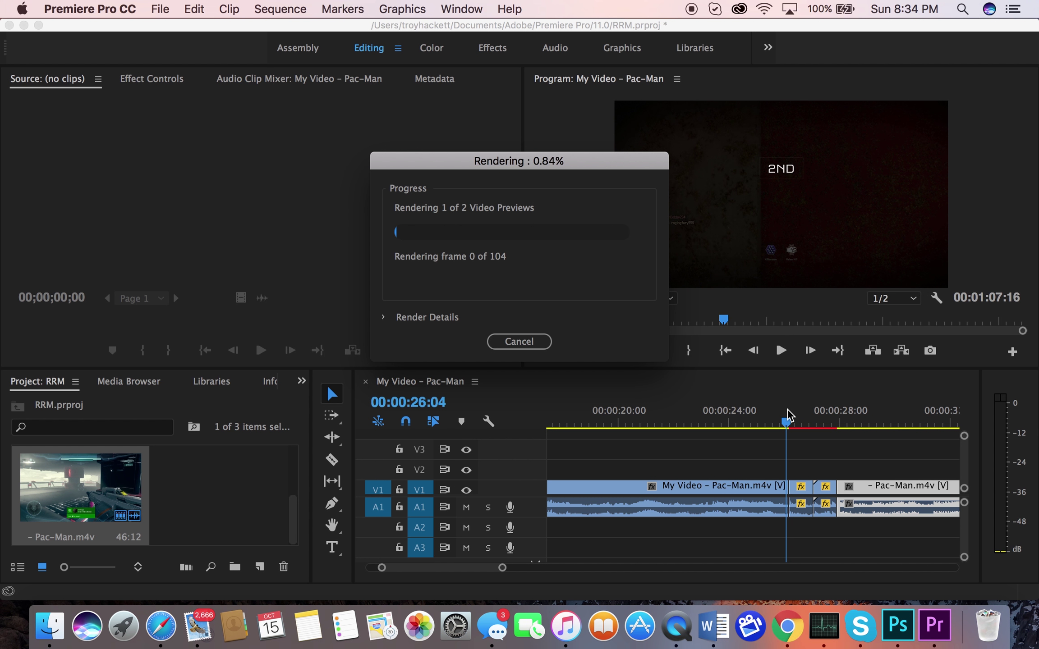
click(511, 343)
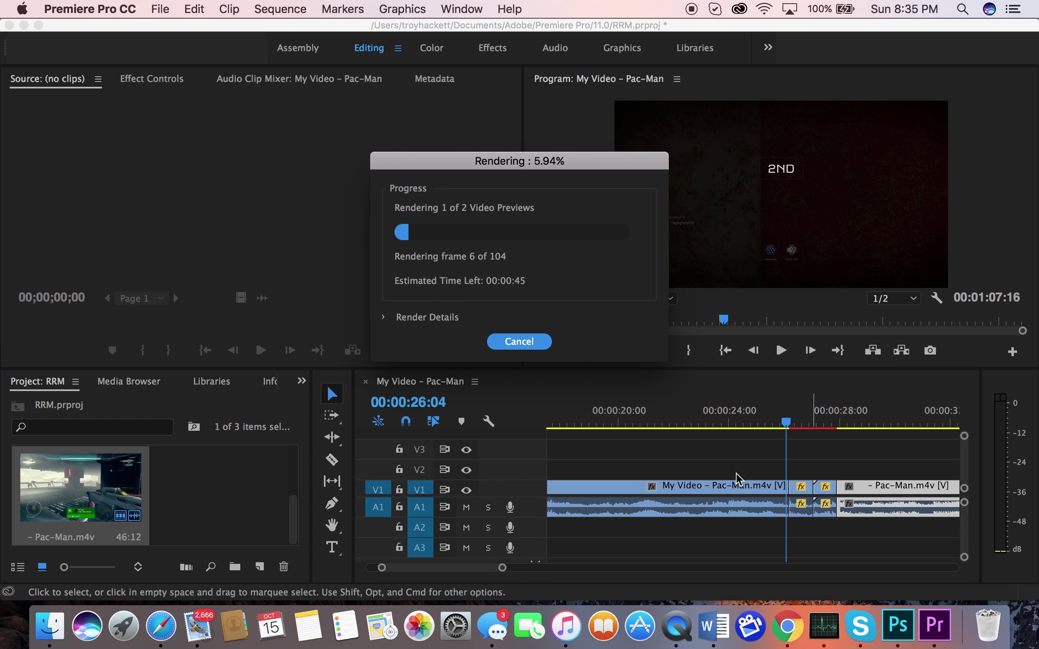
click(796, 426)
click(800, 492)
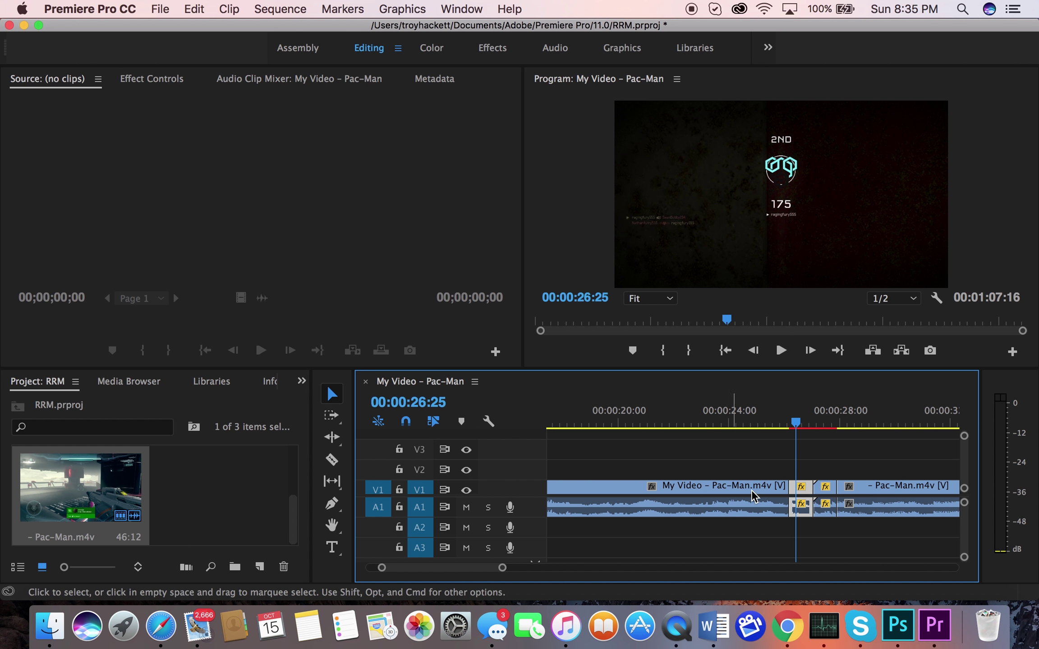
- Locate the short clip at 00:00:26:27 and zoom the timeline in on it
right_click(801, 488)
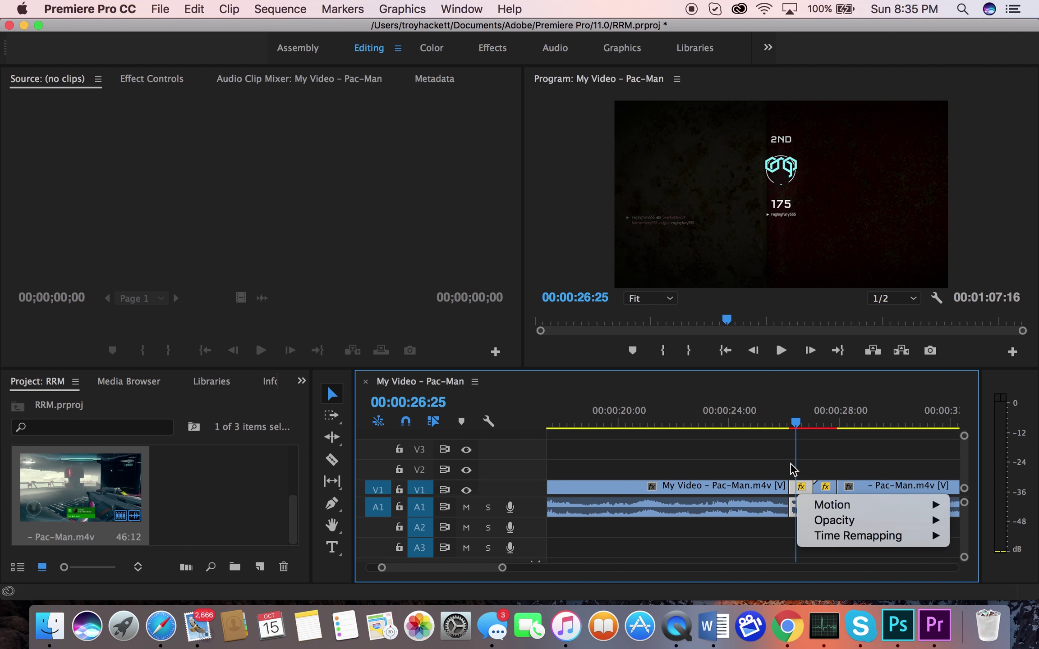
click(807, 490)
right_click(806, 490)
click(761, 431)
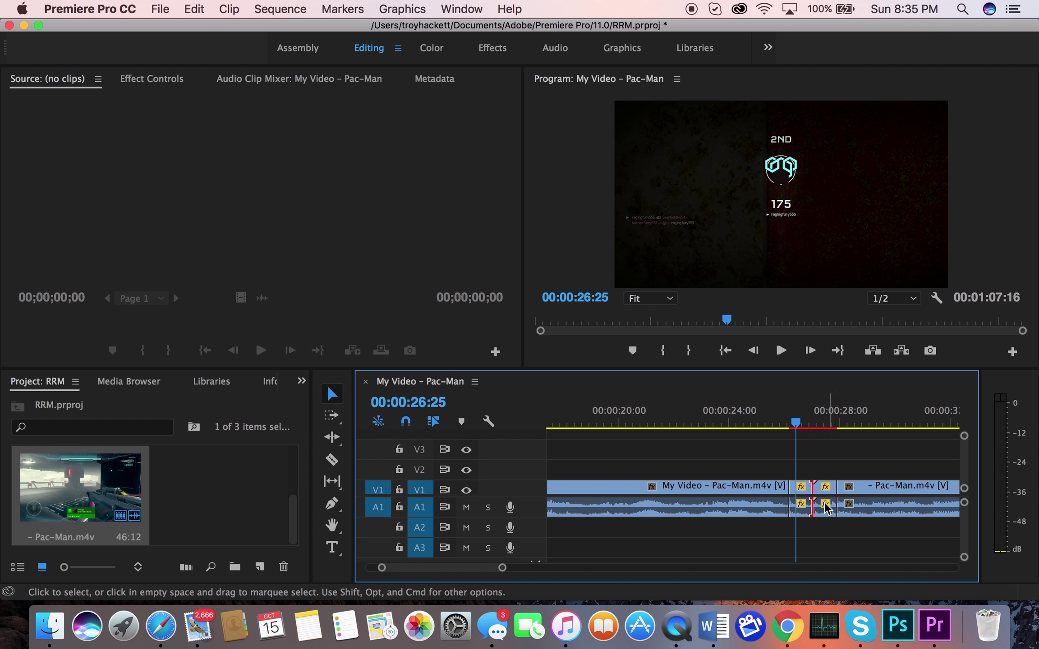
click(802, 488)
right_click(802, 490)
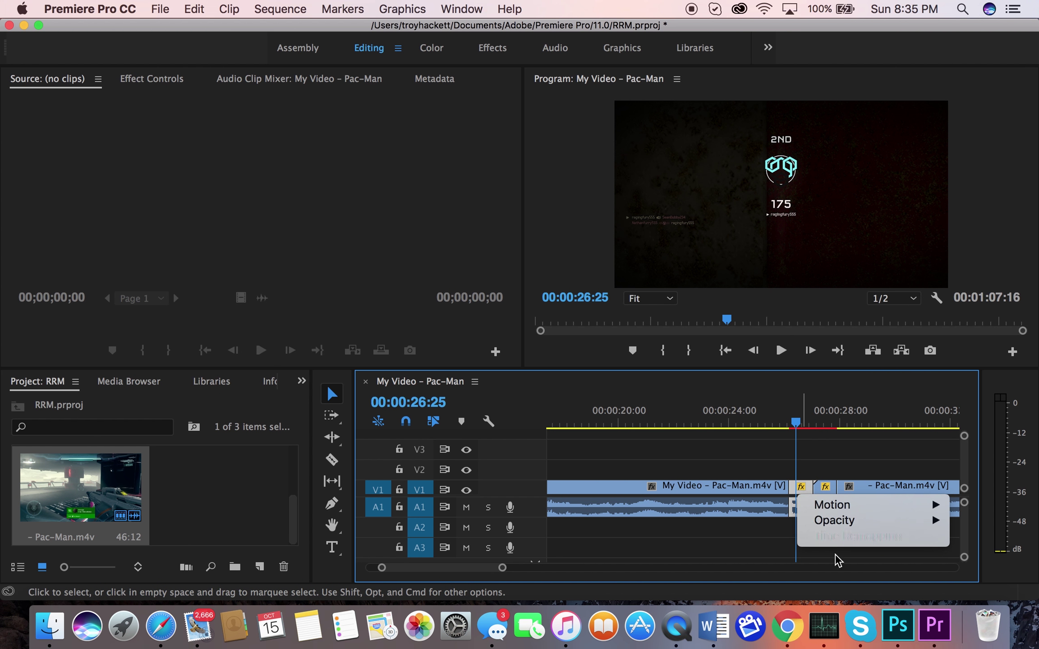
click(816, 423)
click(863, 424)
drag(869, 423, 826, 423)
key(=)
drag(709, 422, 705, 422)
- Change the short clip's speed in its Speed/Duration settings
right_click(717, 490)
mouse_move(753, 648)
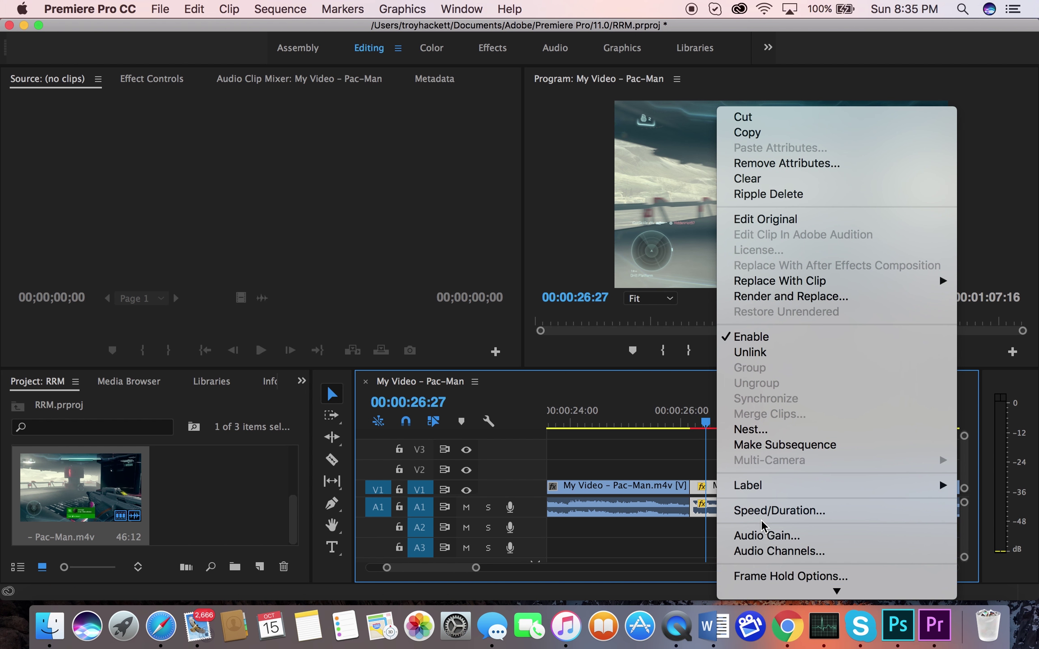
click(777, 509)
text(2400)
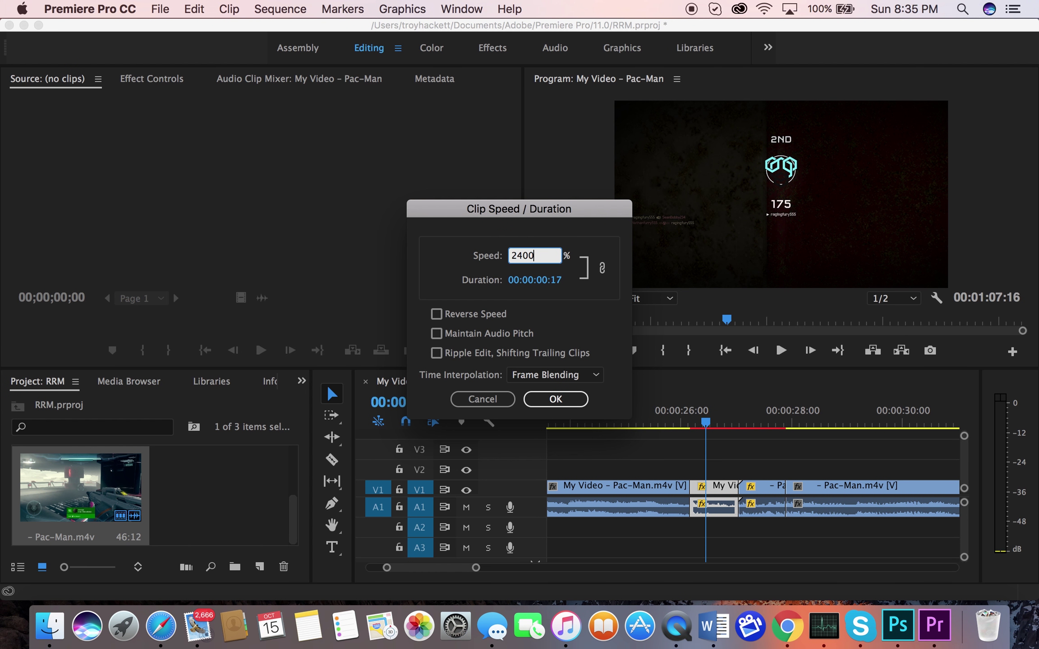
key(Return)
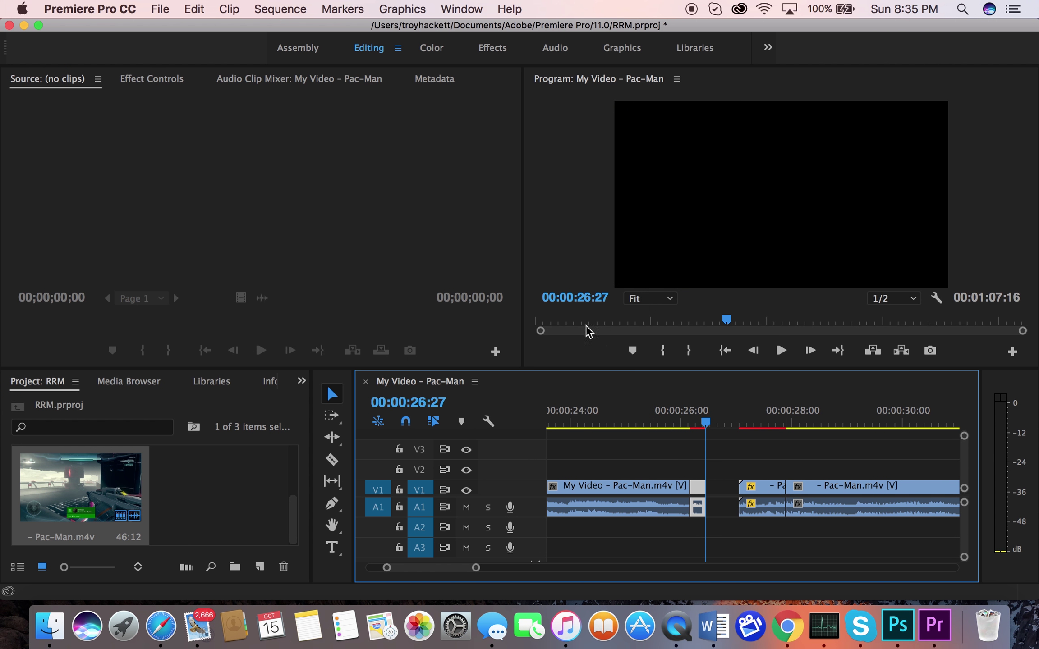
- Speed the next short clip up to 2400%
click(751, 487)
right_click(751, 487)
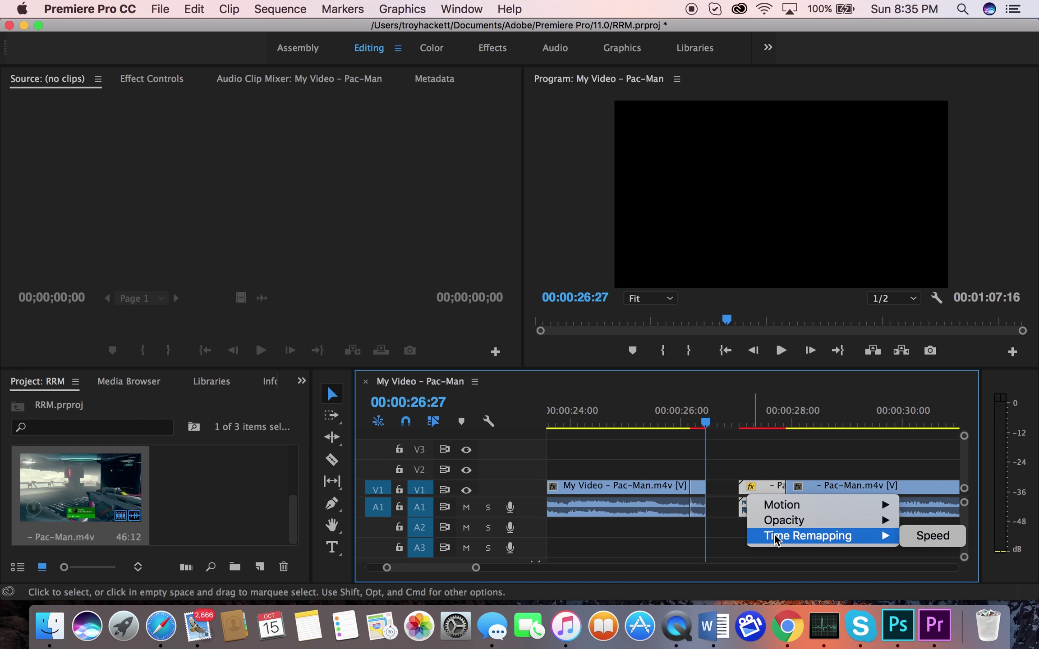
click(752, 486)
right_click(754, 486)
mouse_move(804, 628)
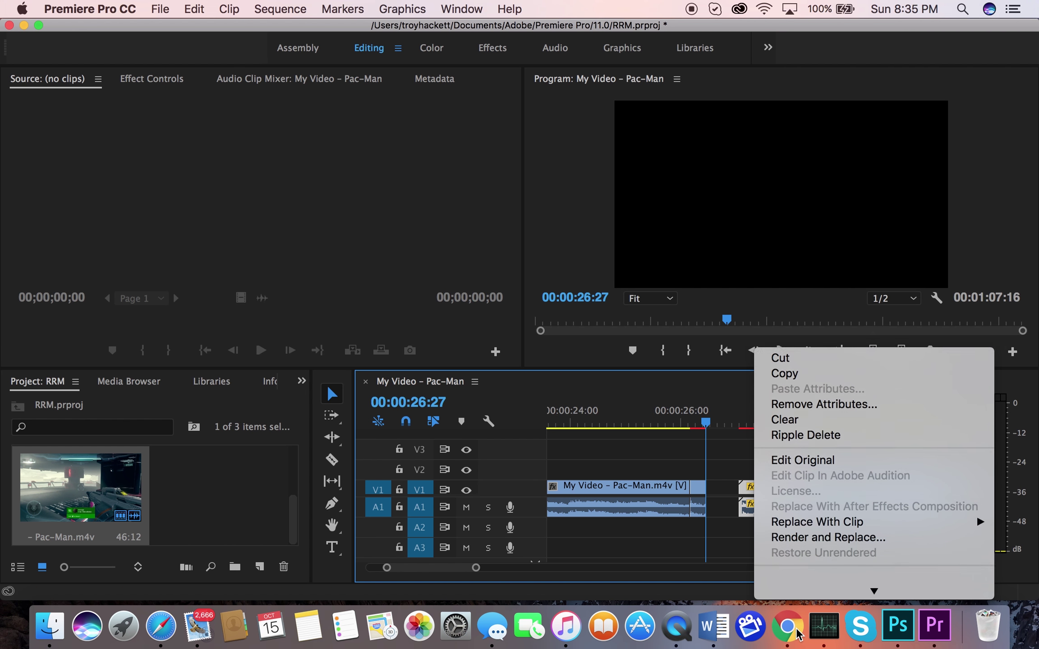
click(792, 485)
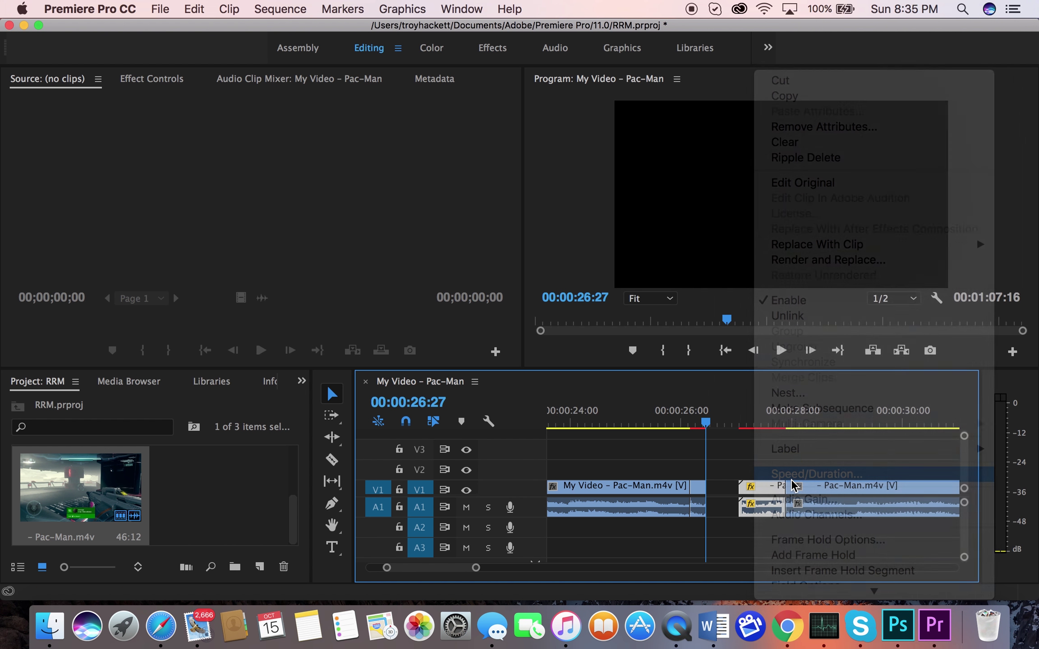
text(2400)
click(565, 401)
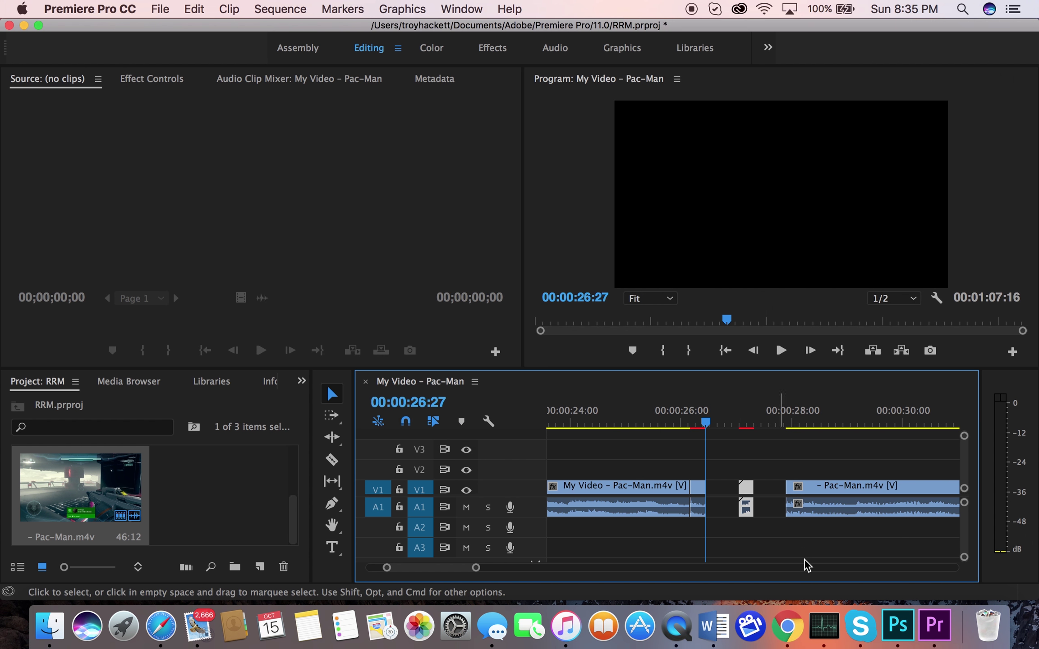
- Slide the sped-up clip and the last clip left so the clips play back to back
drag(749, 490, 716, 491)
click(829, 492)
drag(829, 492, 764, 493)
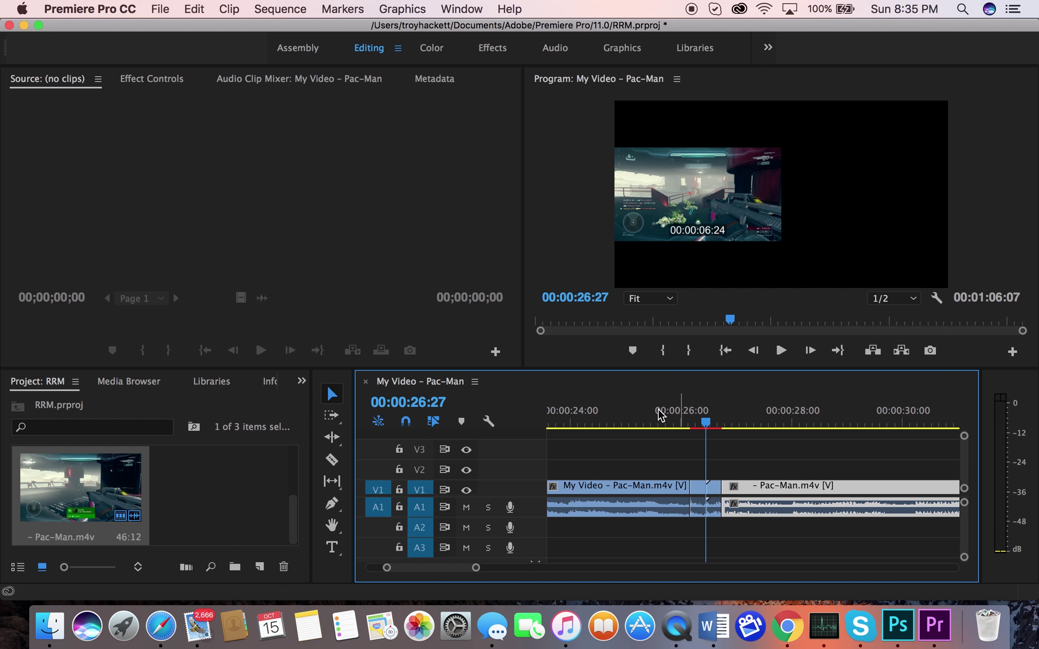
- Render previews, then play the edit from about 25:26 and stop at 00:00:28:26
key(Return)
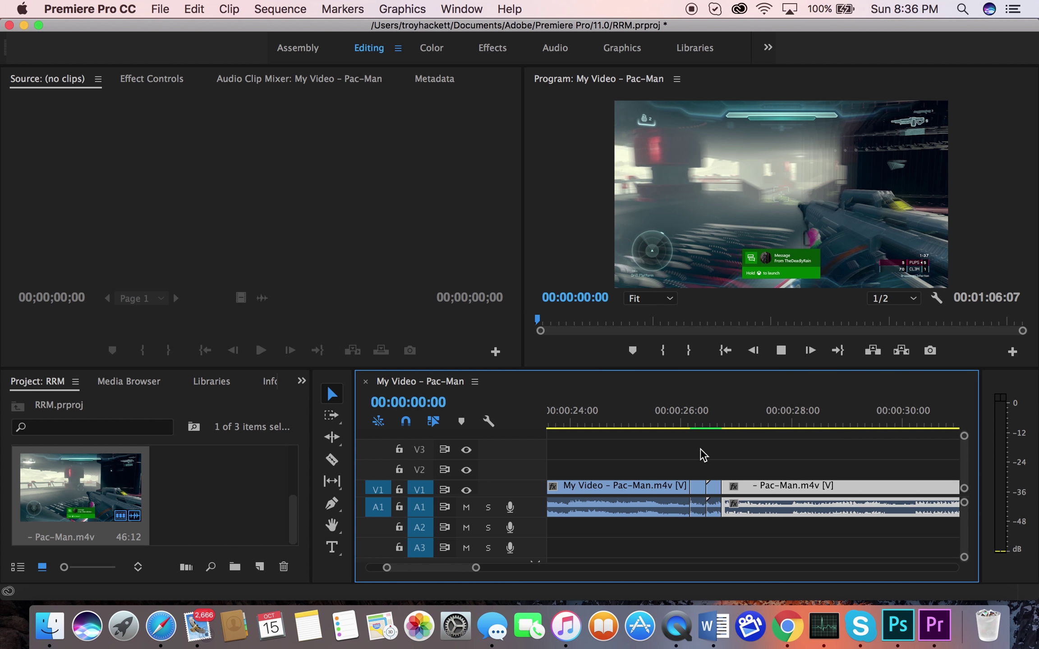
click(652, 425)
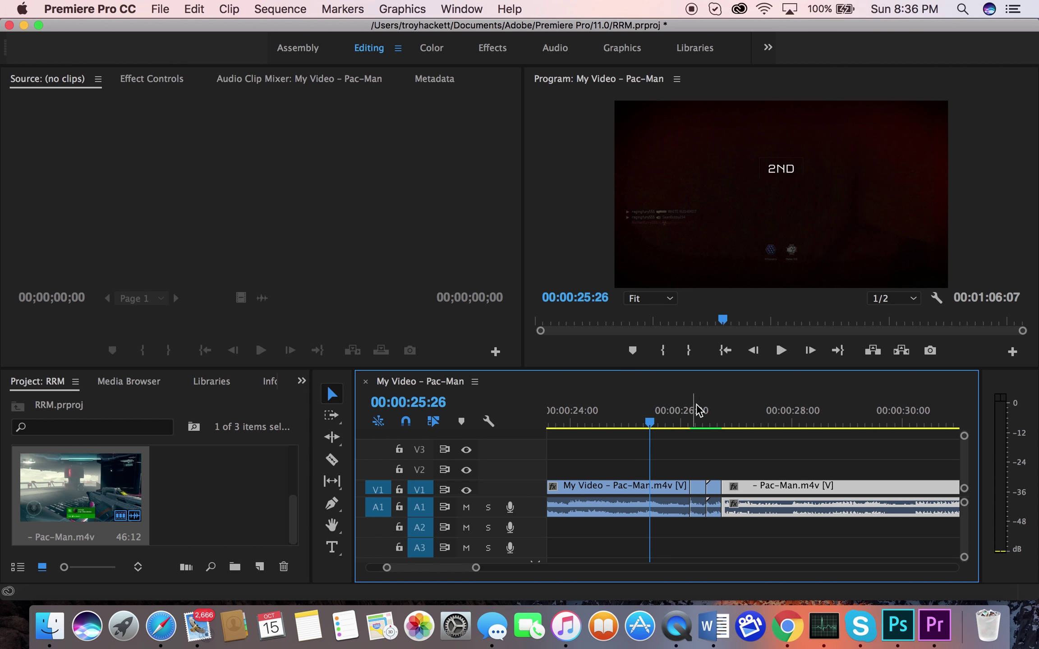
drag(684, 419, 658, 419)
click(780, 350)
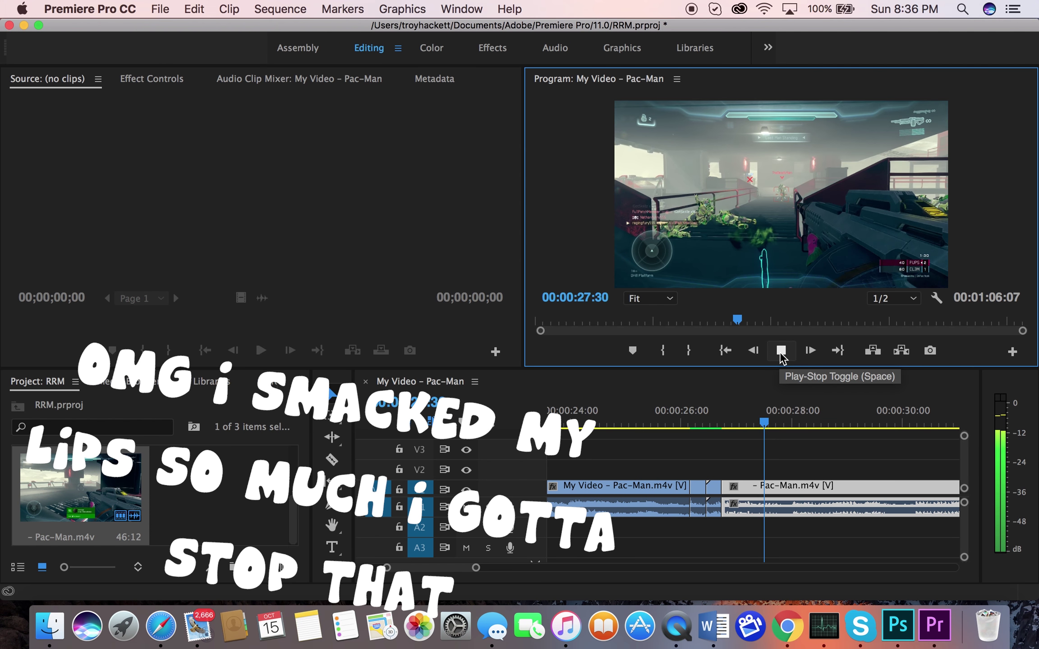
click(780, 351)
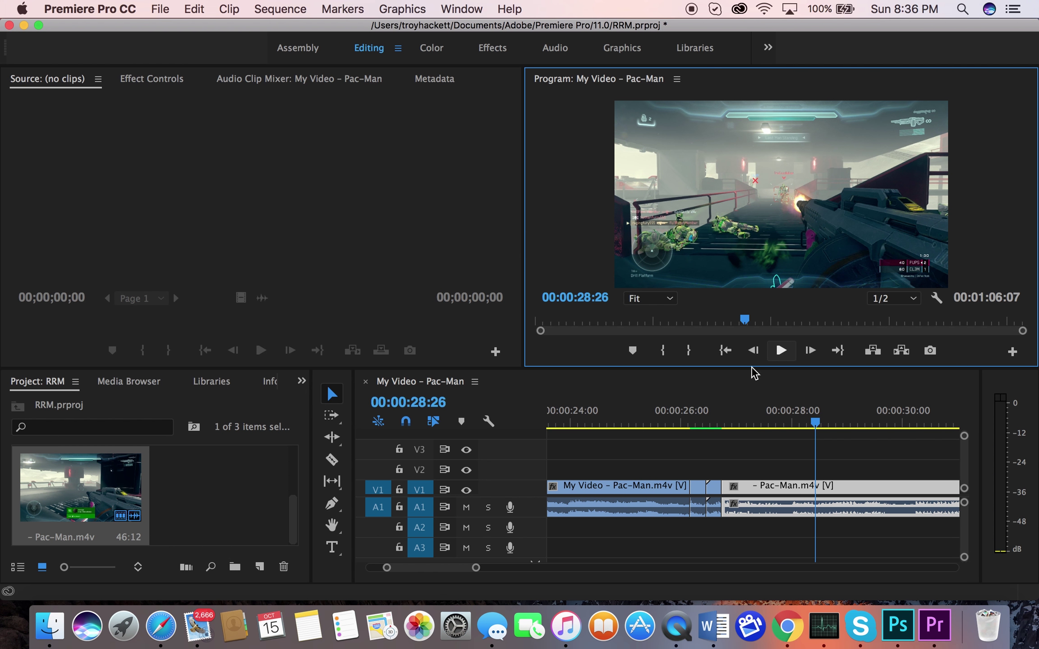
- Bring up iTunes and go back to the song 'Put Your Love In Dreamz'
click(44, 640)
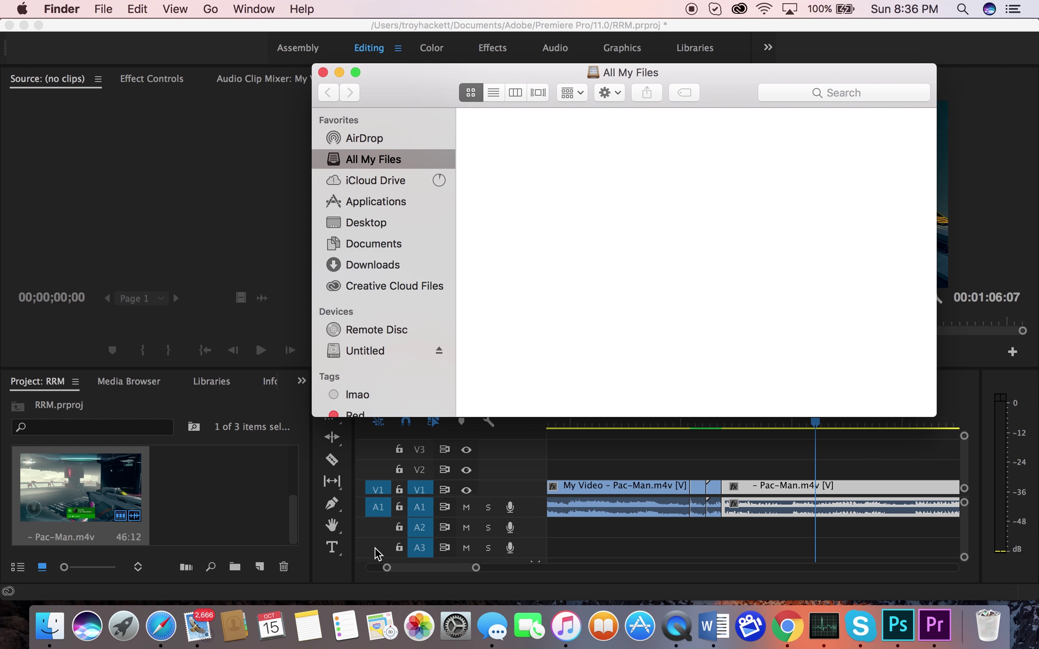
click(323, 72)
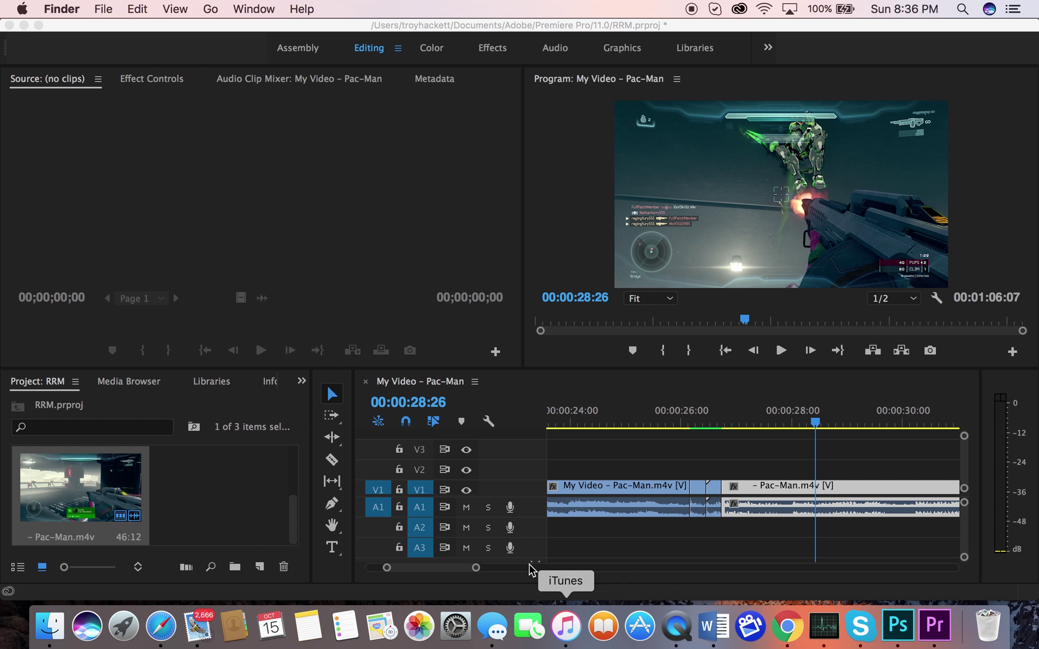
click(565, 626)
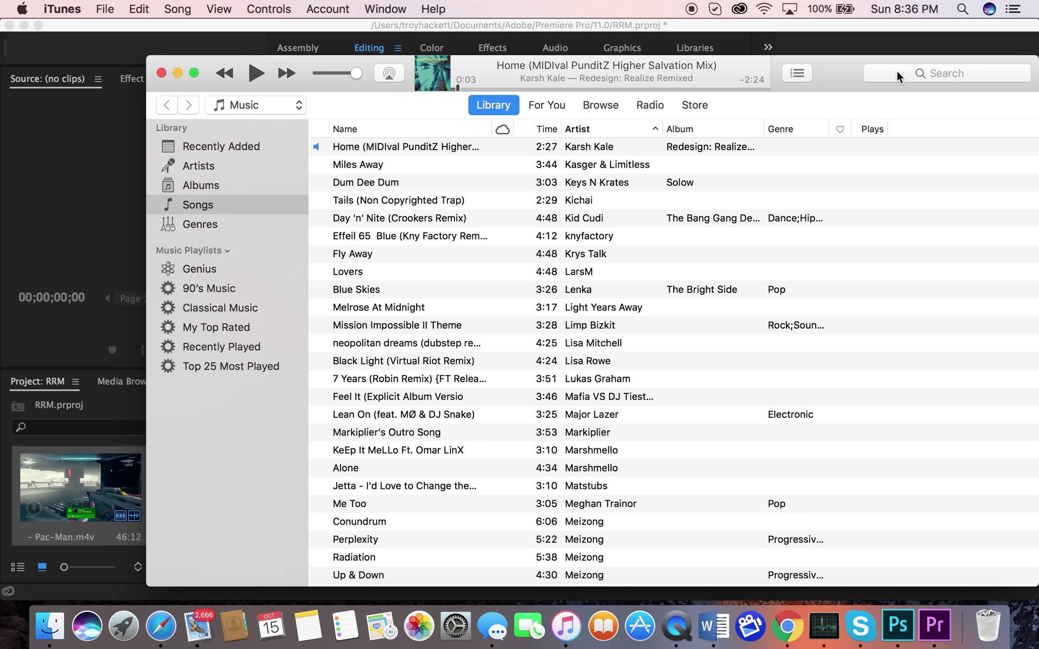
click(929, 75)
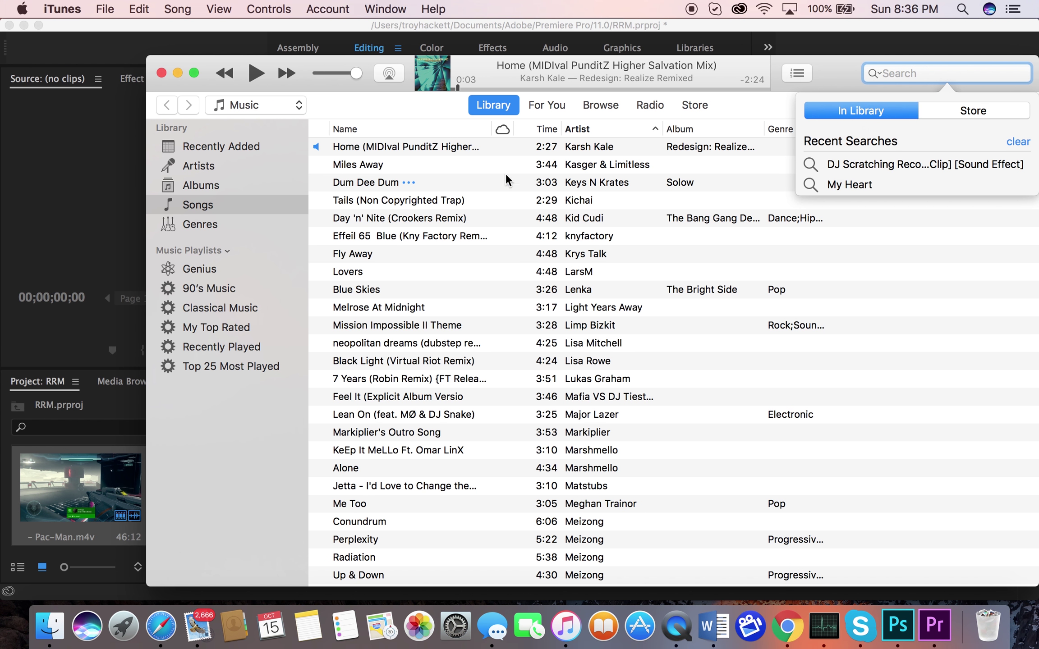
click(223, 74)
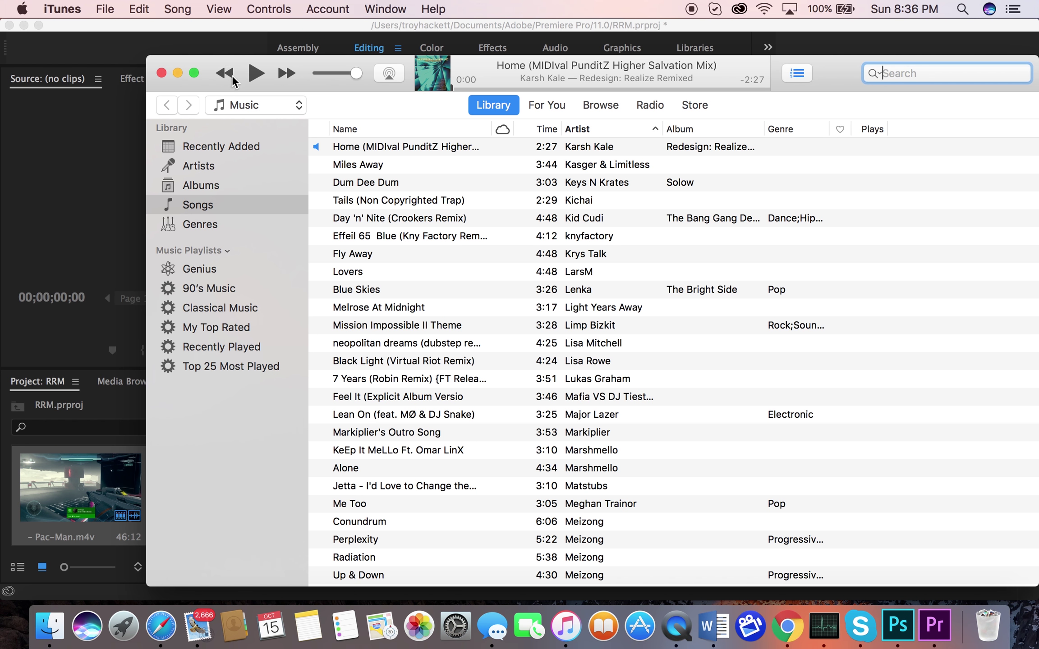
click(231, 77)
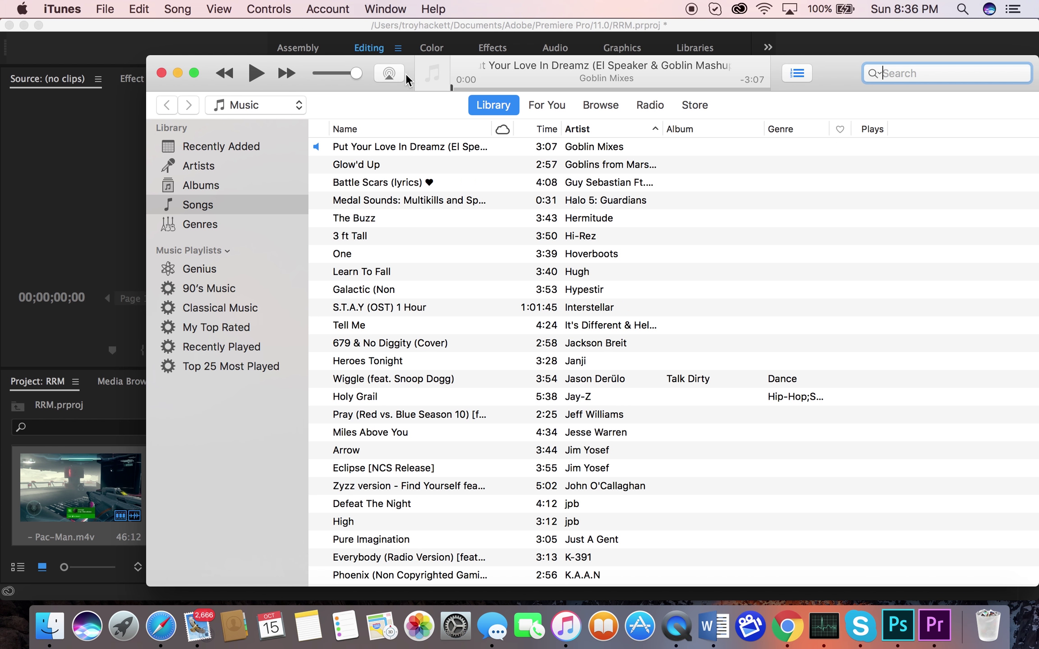
drag(367, 85, 860, 259)
- Drop the Put Your Love In Dreamz song onto track A2 and return to Premiere
drag(856, 321, 559, 528)
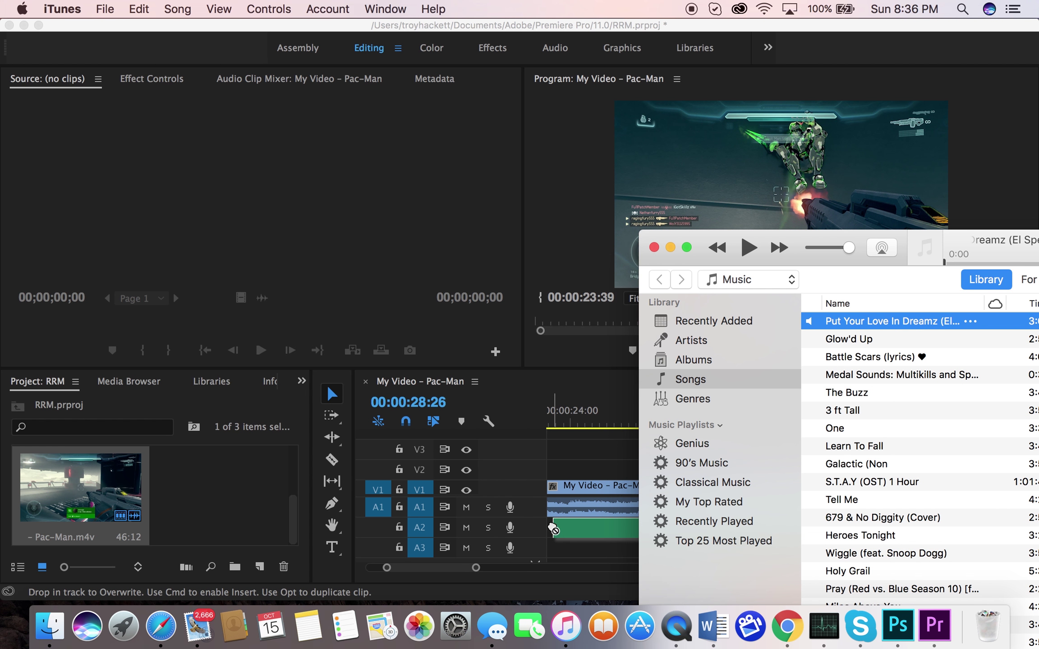
click(670, 248)
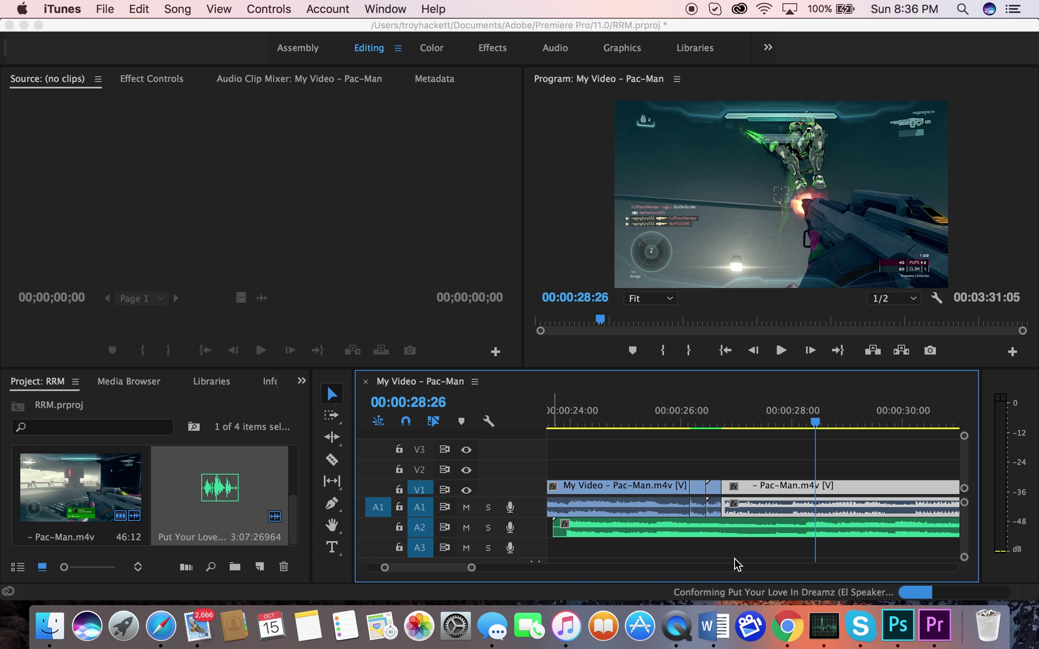
click(701, 423)
- Lower the audio gain of the two short middle clip segments by -50 dB
click(697, 422)
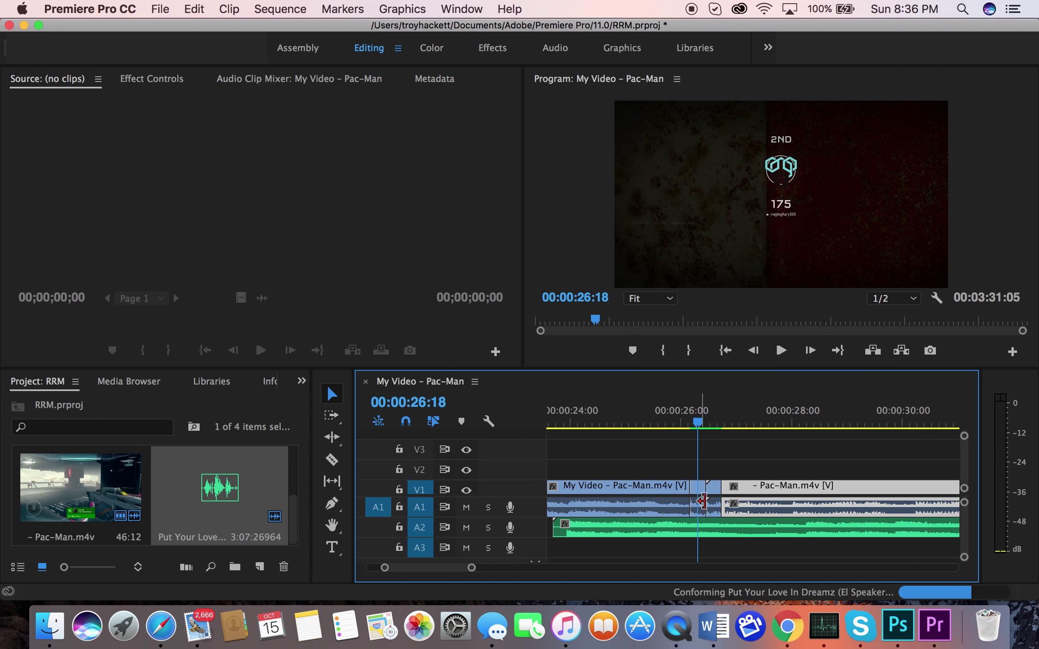
click(699, 511)
click(698, 510)
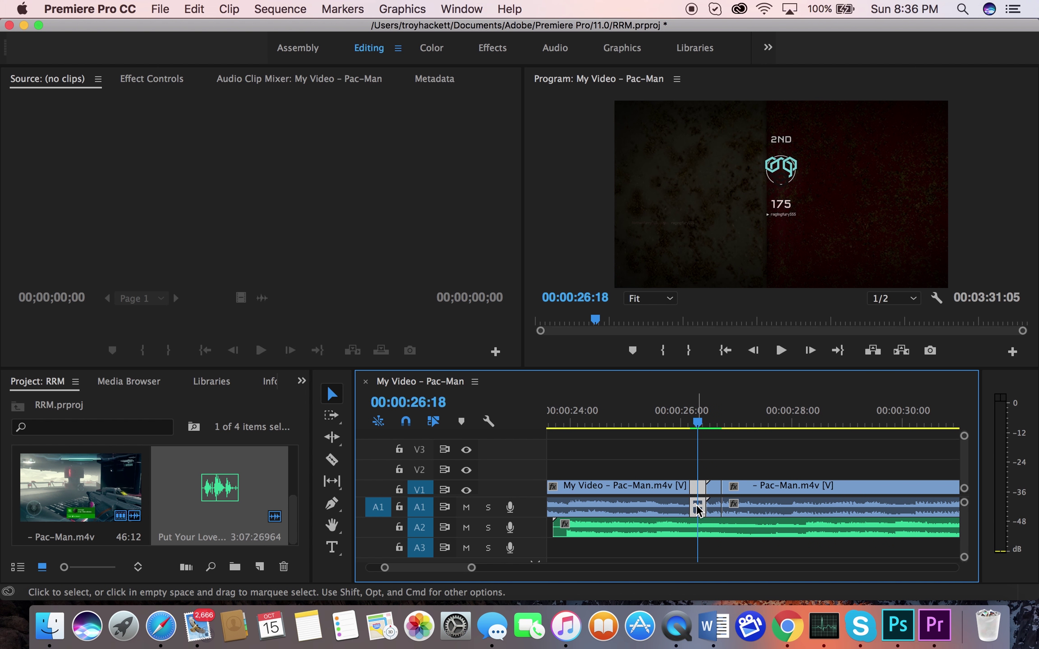
right_click(698, 509)
key(Escape)
shift+click(714, 508)
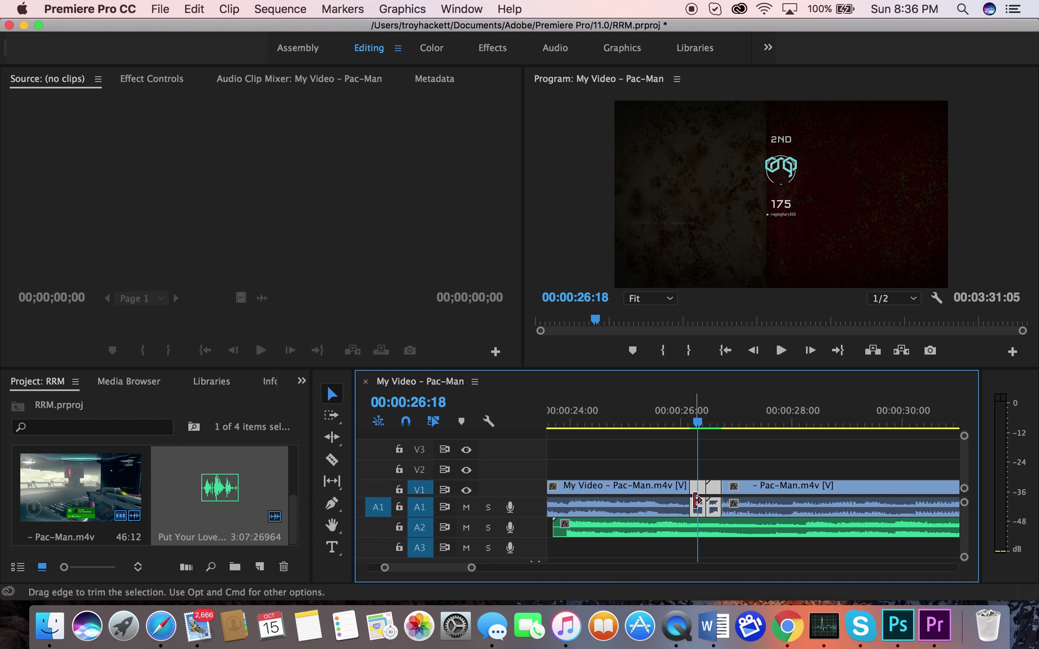
right_click(698, 504)
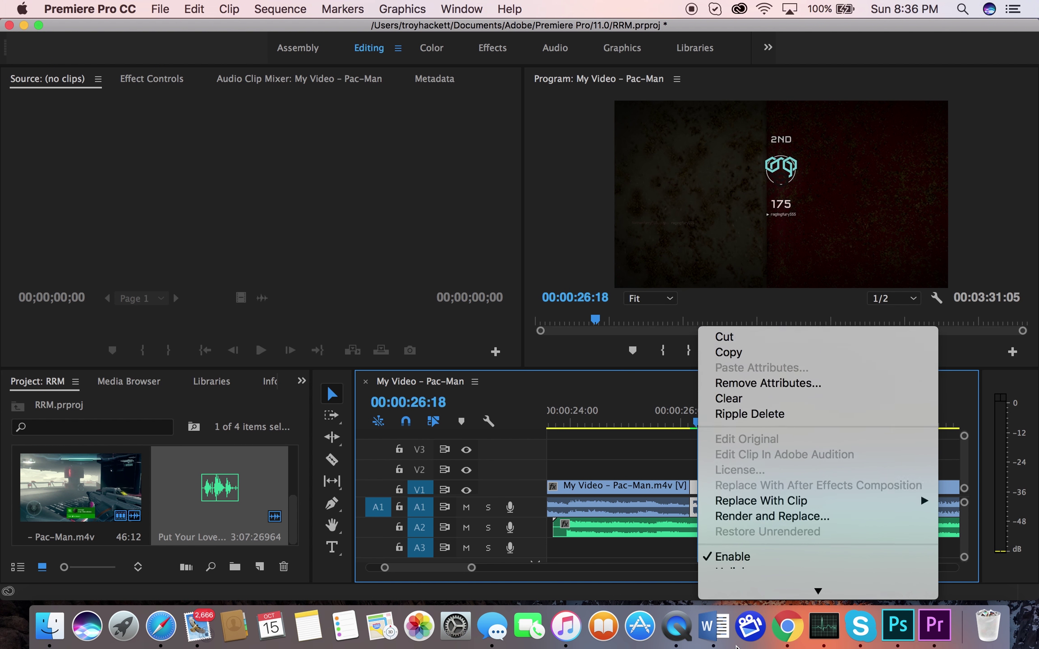
click(737, 538)
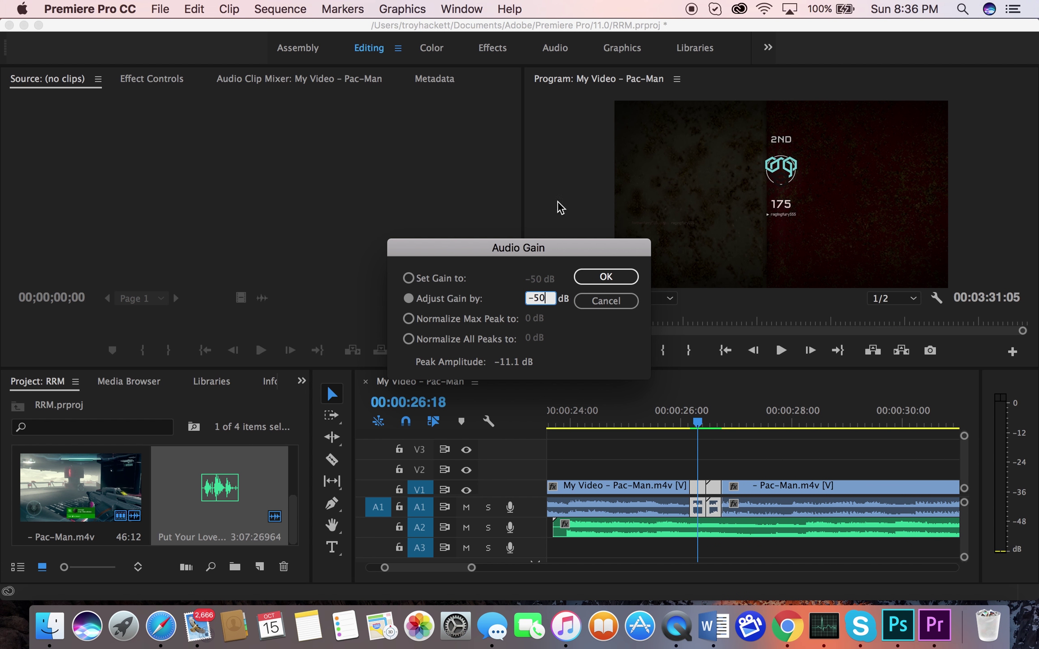
click(588, 275)
click(659, 411)
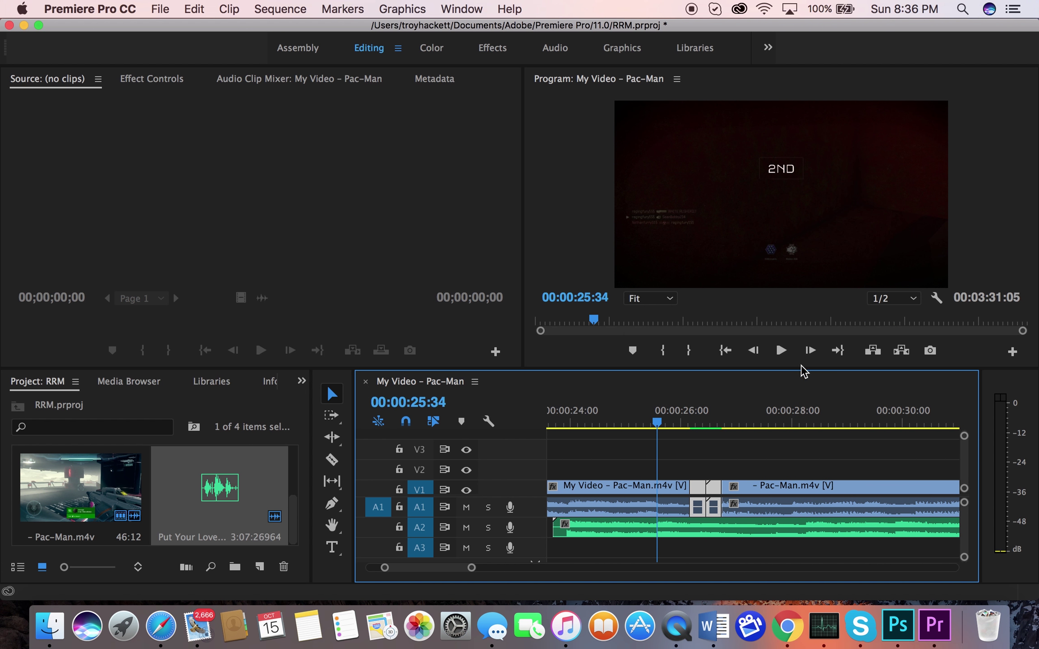
- Replay the edit, then enter 36 as the short middle clip's Speed/Duration speed
click(782, 354)
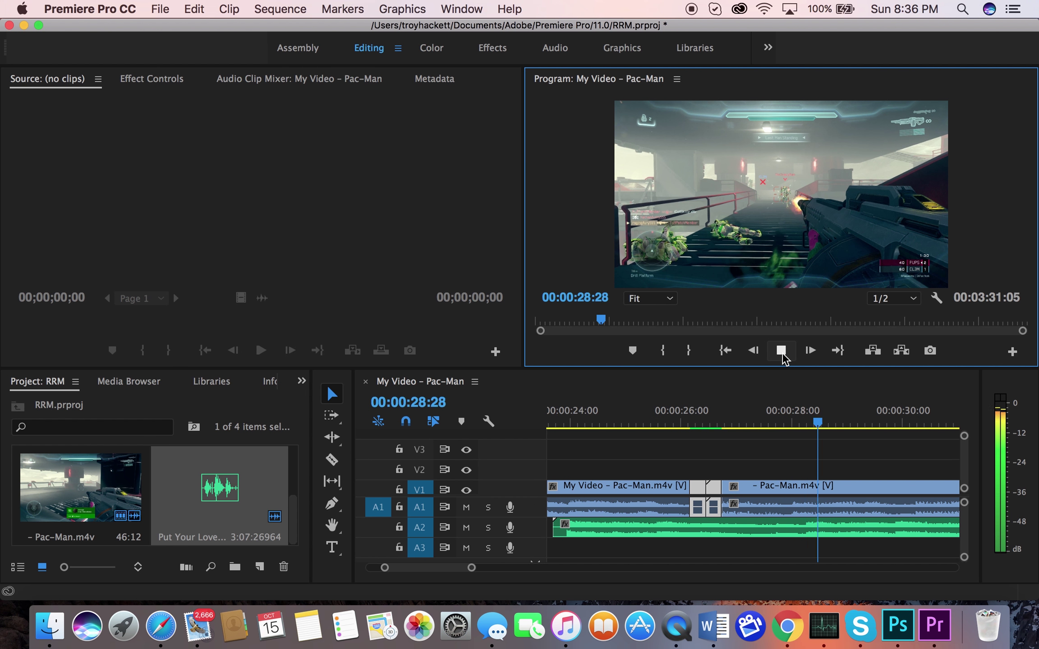
click(781, 351)
drag(657, 411, 708, 419)
right_click(694, 528)
click(762, 526)
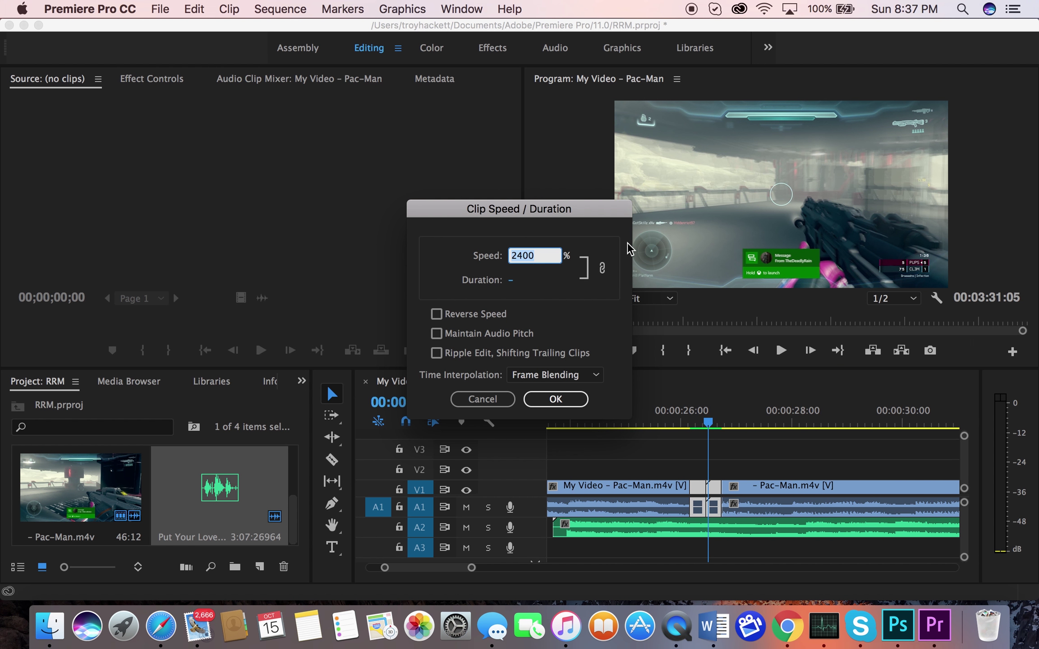
text(36)
key(Return)
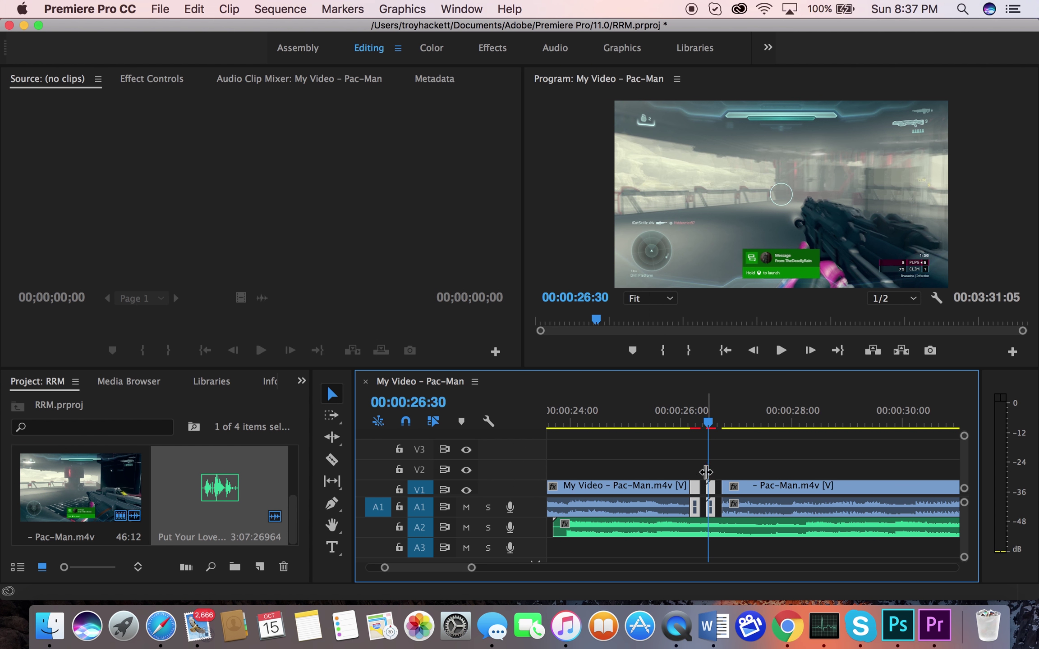
- Move the sped-up clip flush against the first clip and render the section's preview
click(709, 494)
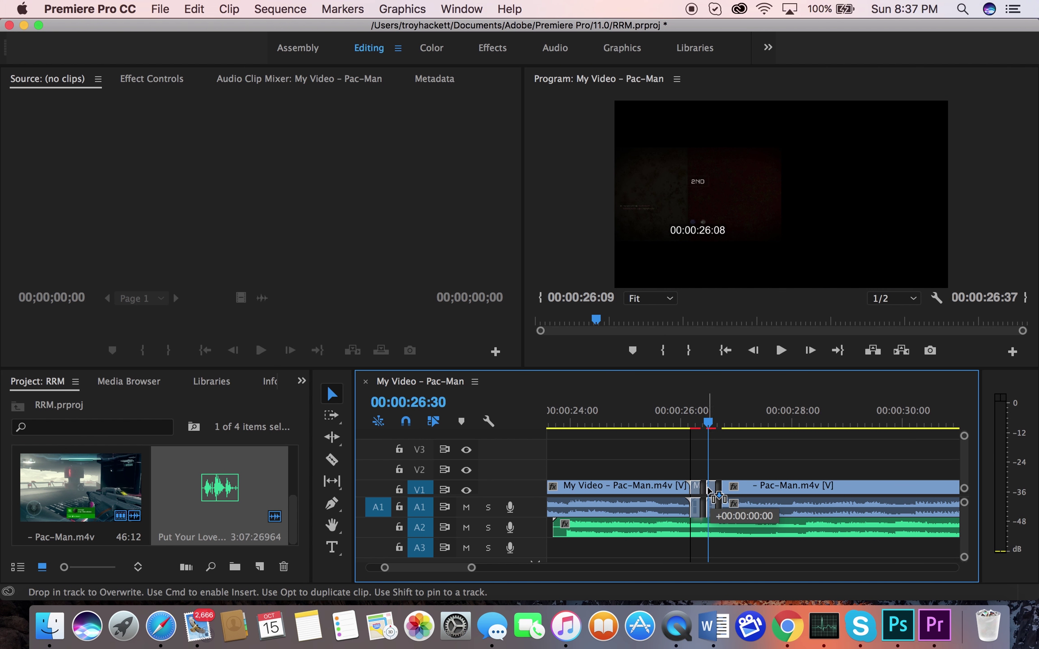
drag(710, 492, 741, 482)
click(752, 488)
key(Return)
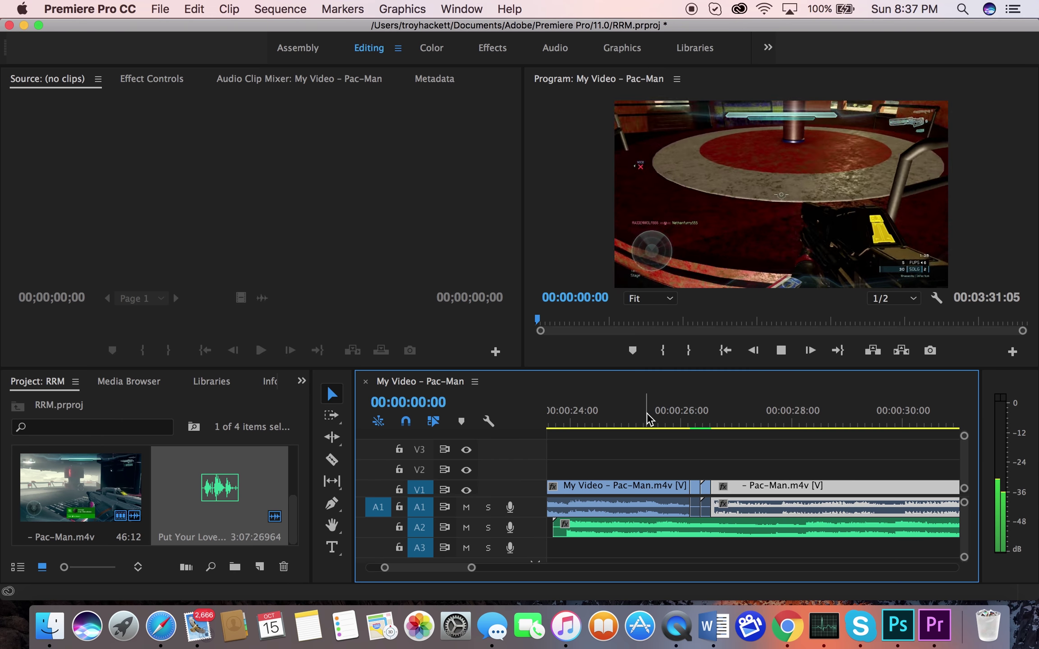
key(space)
key(minus)
key(minus)
key(minus)
key(minus)
key(minus)
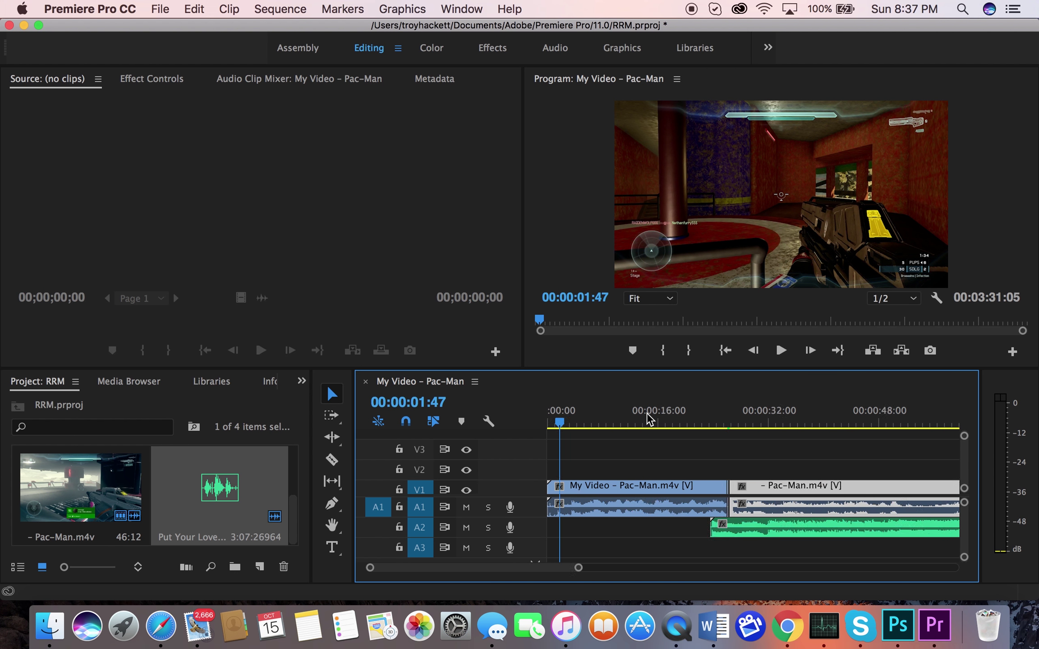
drag(621, 420, 635, 422)
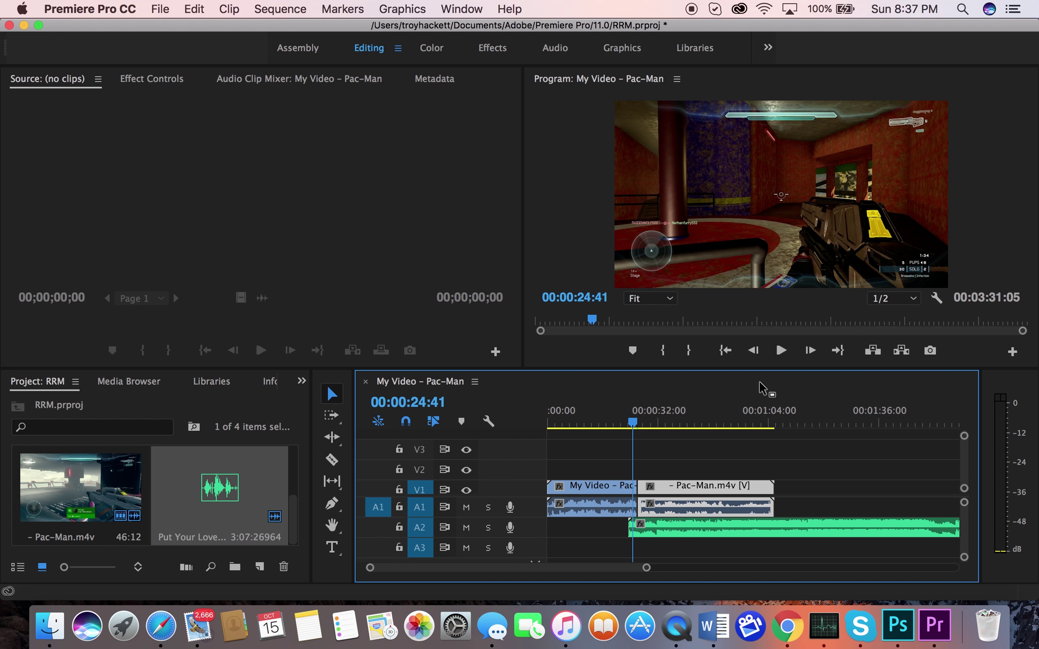
click(780, 351)
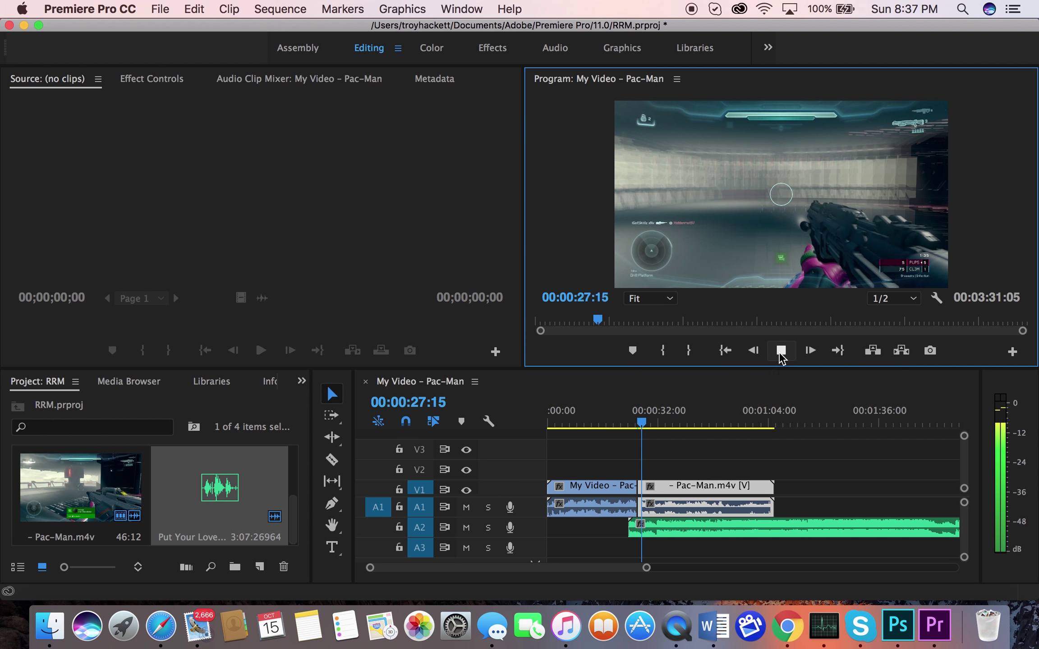
click(780, 354)
scroll(625, 332, up, 2)
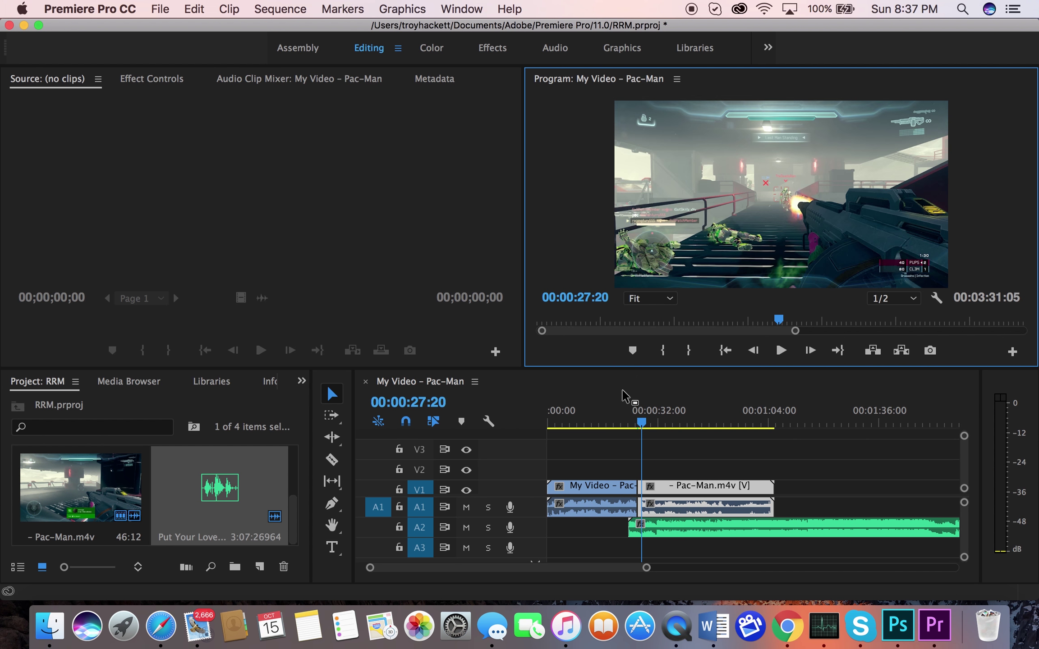
click(624, 395)
key(=)
key(=)
key(=)
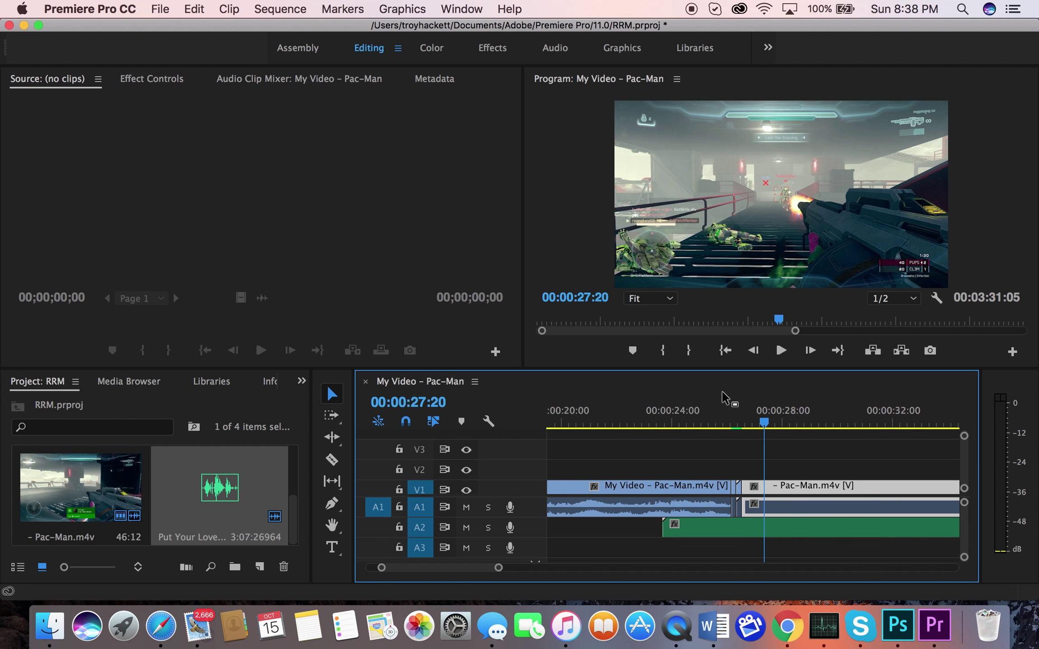
drag(717, 415, 697, 406)
click(781, 351)
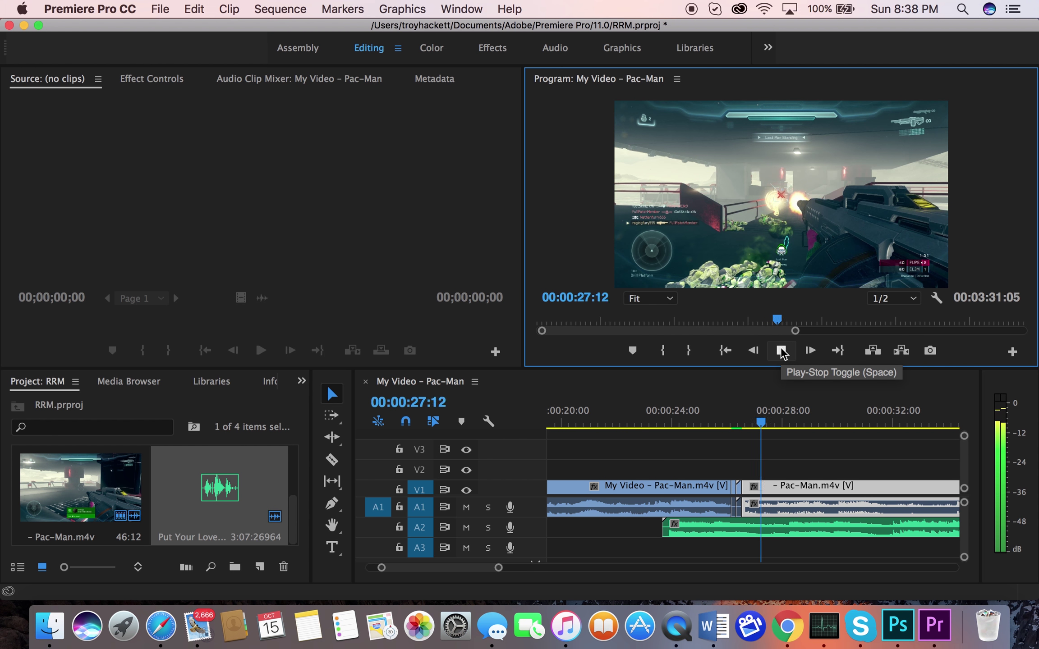
click(780, 351)
click(722, 421)
drag(724, 422, 768, 422)
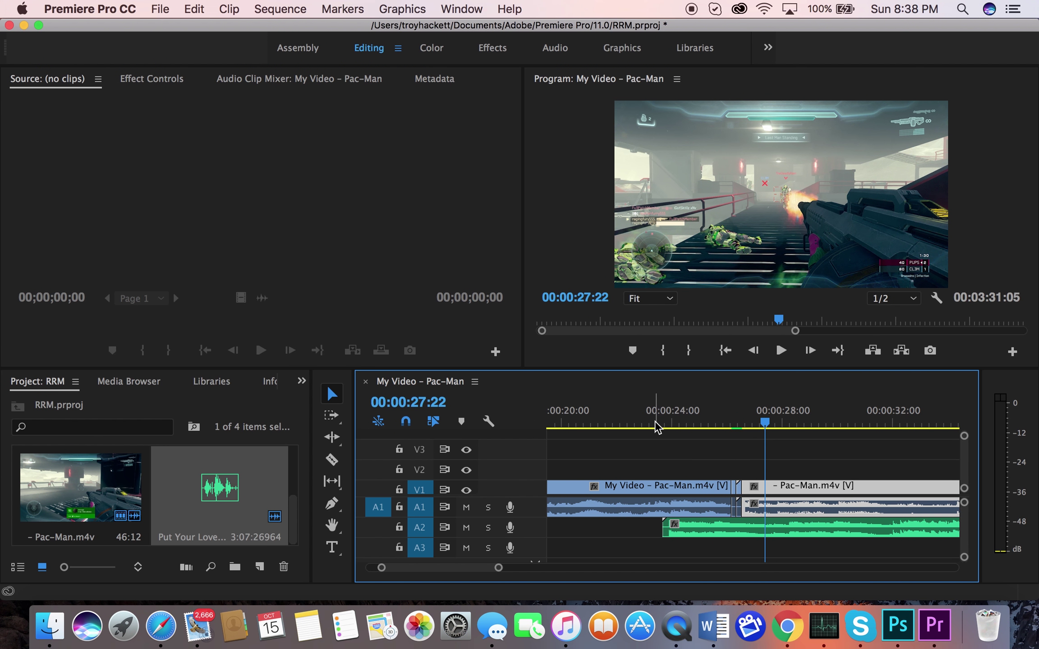
- Scrub the playhead through the gameplay to find the next cut point near 00:00:31:32
drag(658, 427, 696, 430)
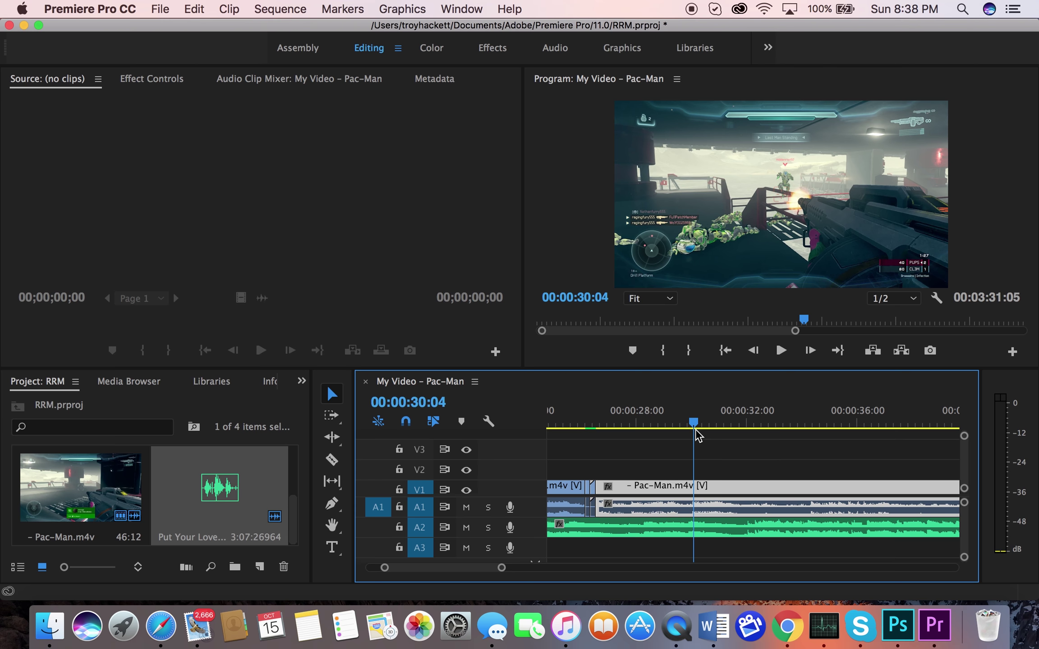
drag(696, 426, 761, 422)
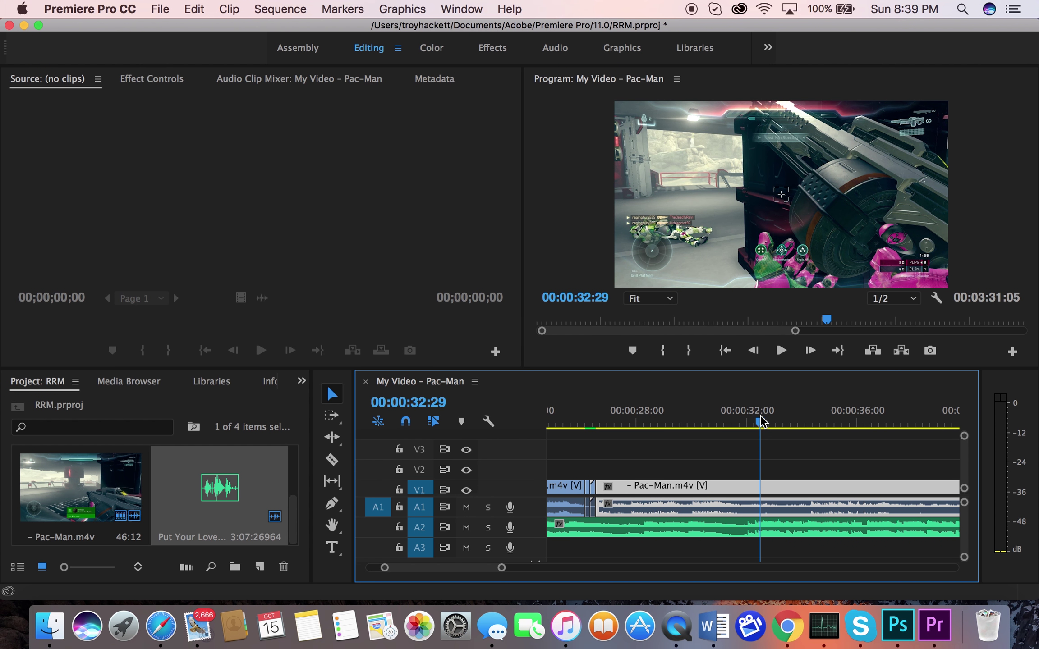
drag(586, 426, 589, 426)
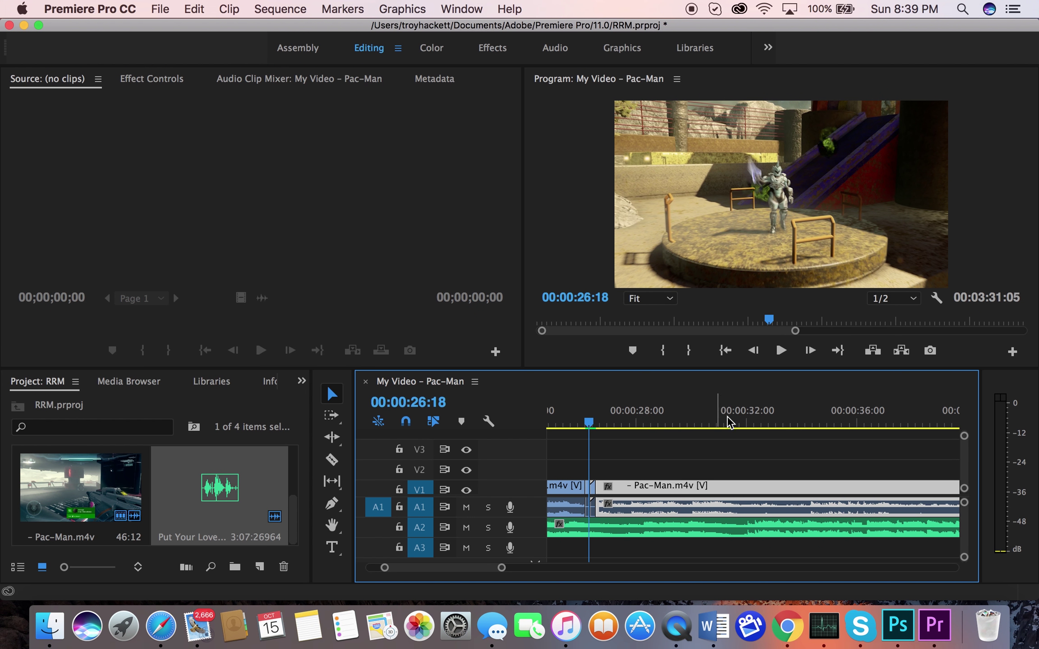
mouse_move(727, 424)
mouse_down()
mouse_move(590, 426)
mouse_move(835, 434)
mouse_move(708, 436)
mouse_move(746, 435)
mouse_move(736, 435)
mouse_up()
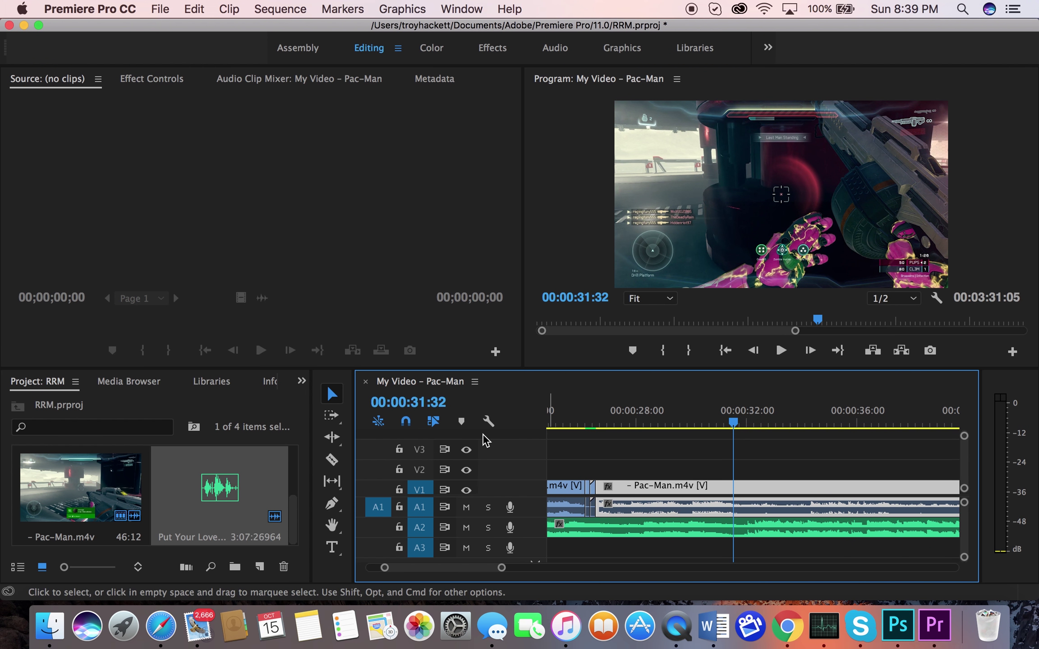
- Razor the gameplay clip at 00:00:31:32 and 00:00:34:05, then select the middle piece
click(332, 460)
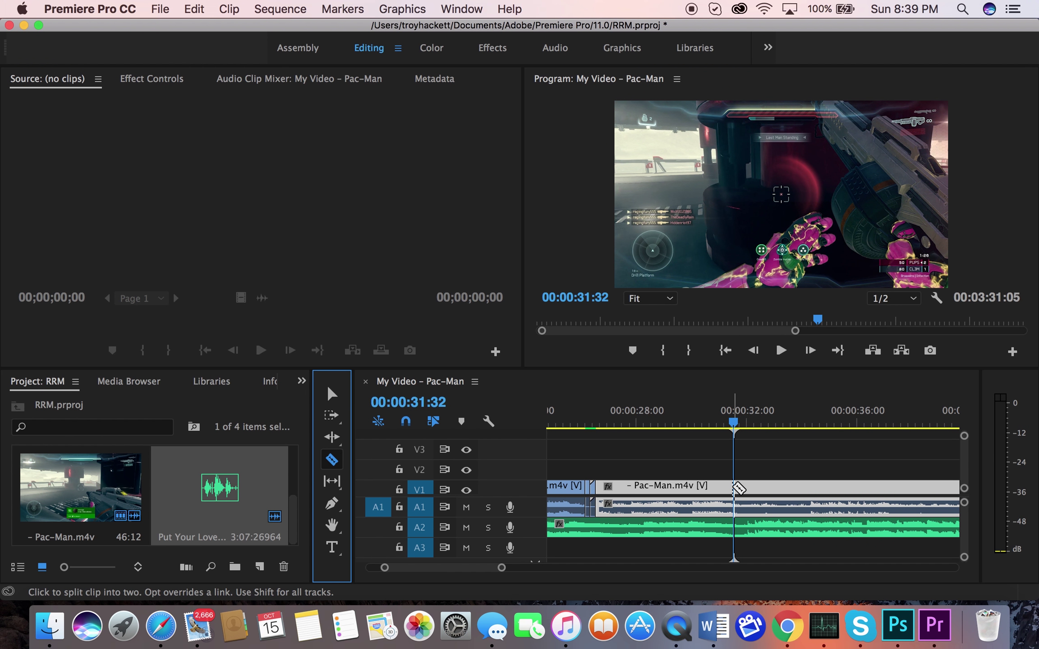
click(733, 486)
drag(739, 424, 805, 426)
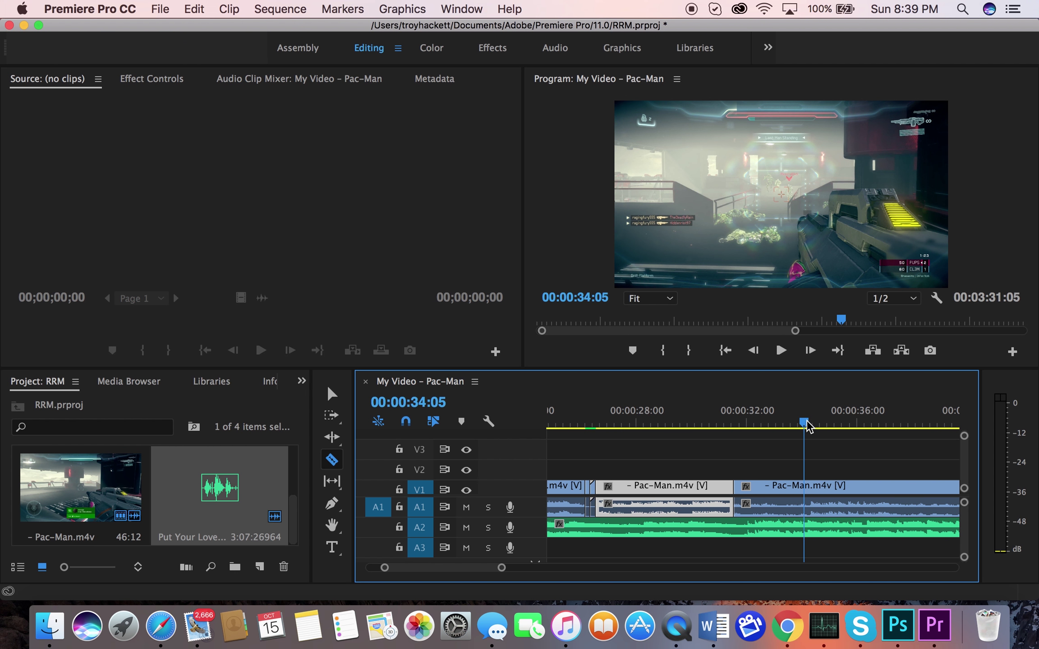
click(804, 494)
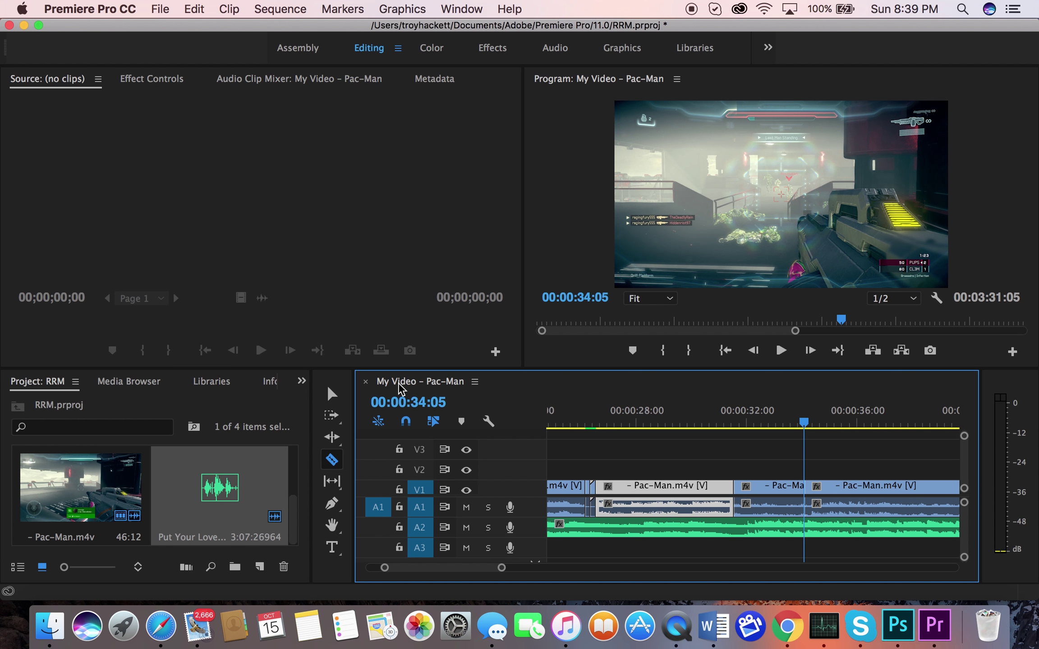
click(331, 394)
click(749, 491)
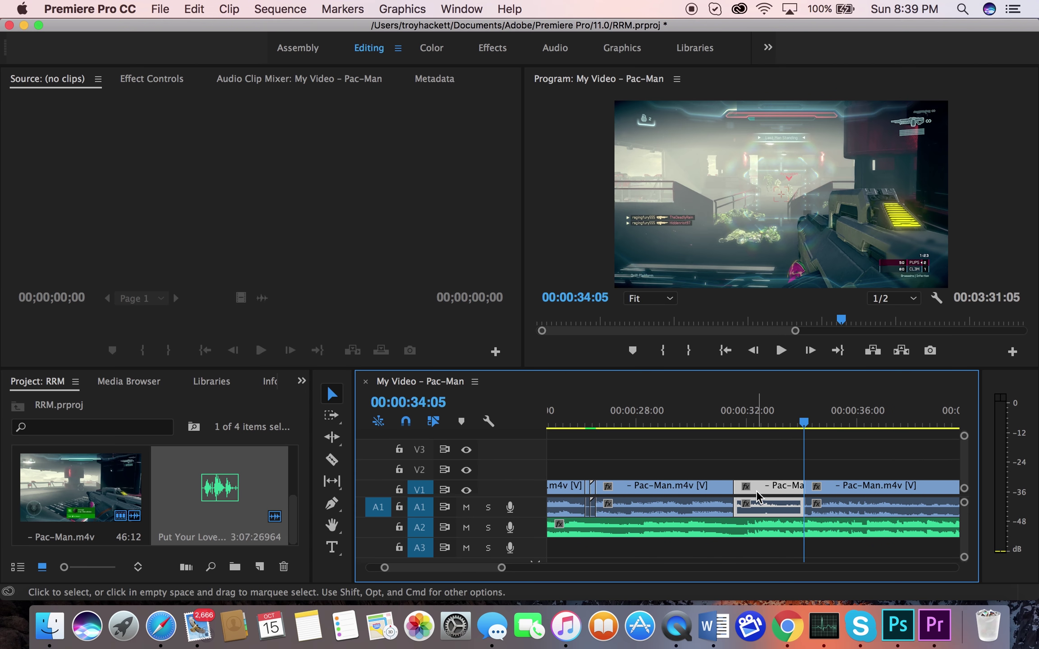
- Set the isolated middle section's speed to 1000% in Speed/Duration
right_click(757, 496)
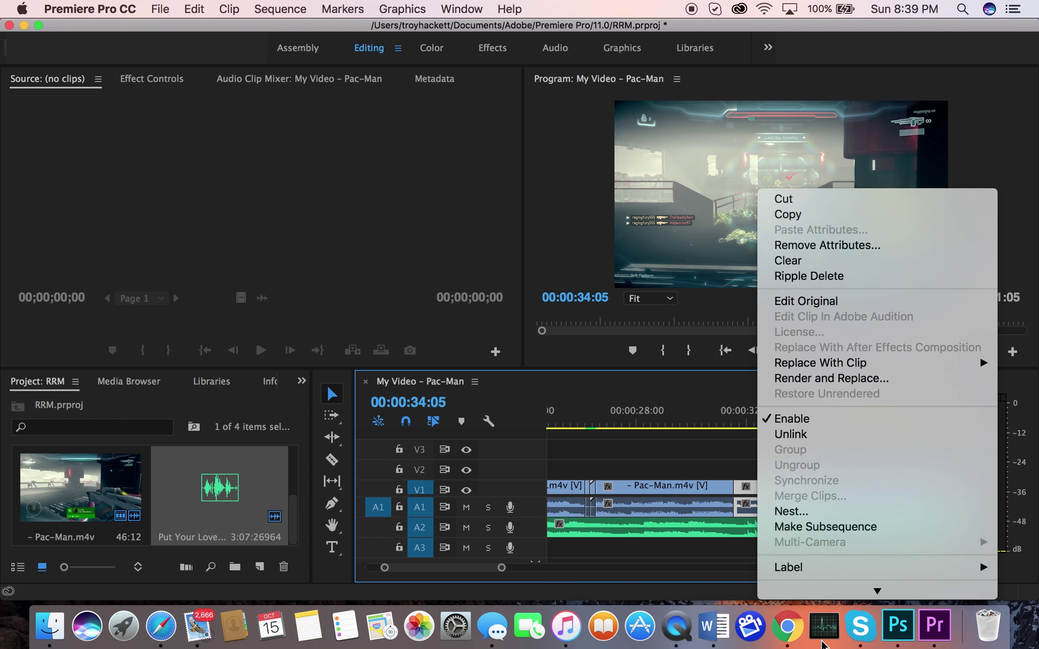
mouse_move(821, 643)
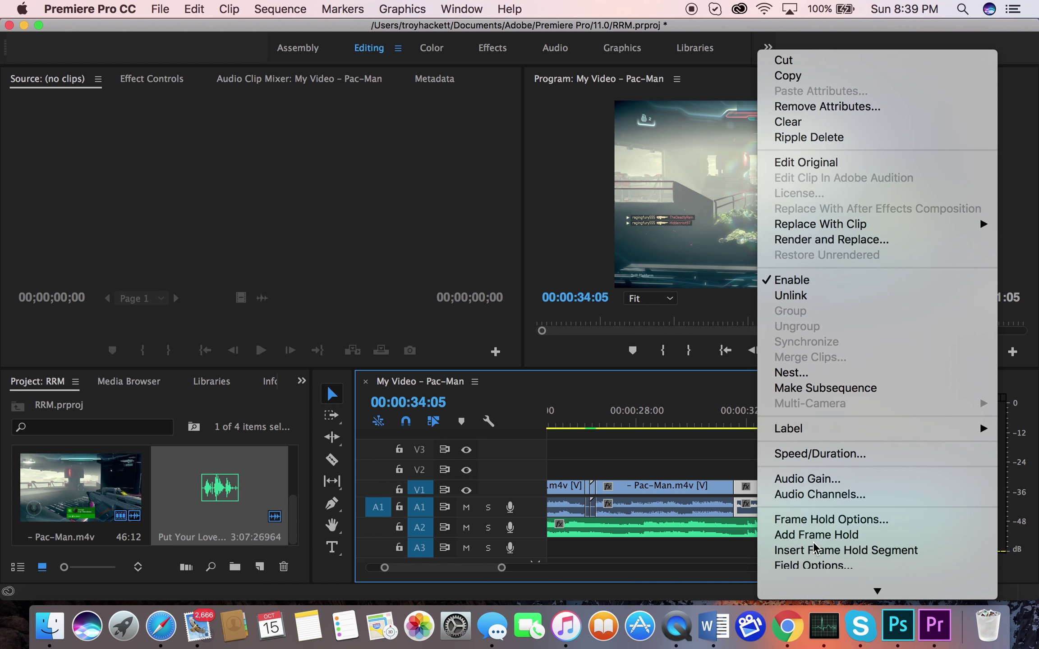
click(797, 455)
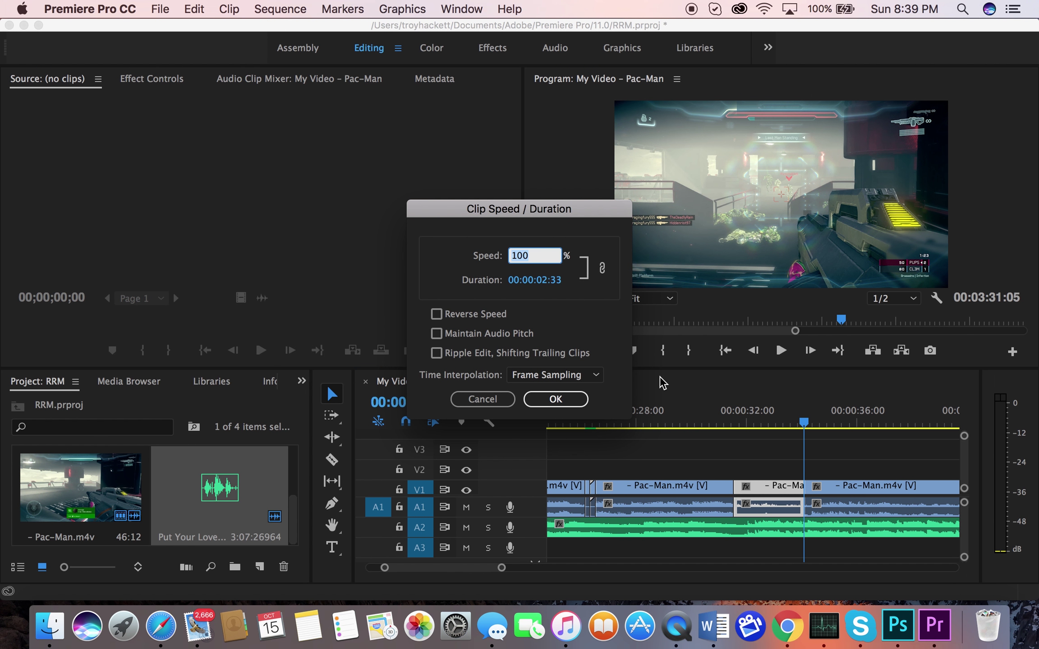
text(1000)
key(Return)
key(Return)
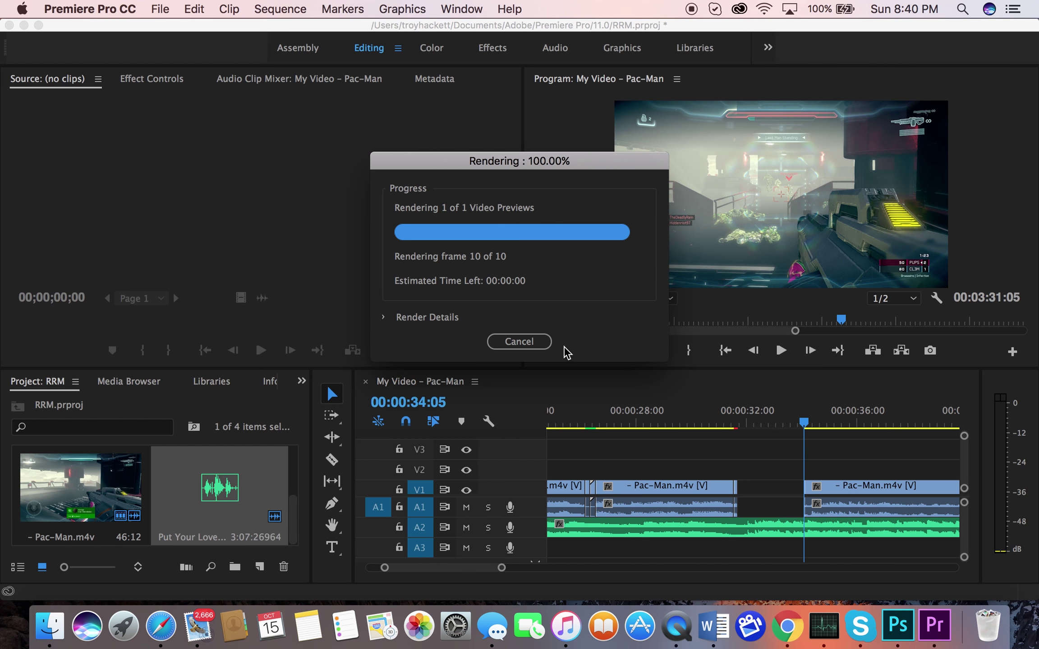
- Zoom in near 00:00:29:09 and slide the following clip left against the sped-up section
key(minus)
key(minus)
key(minus)
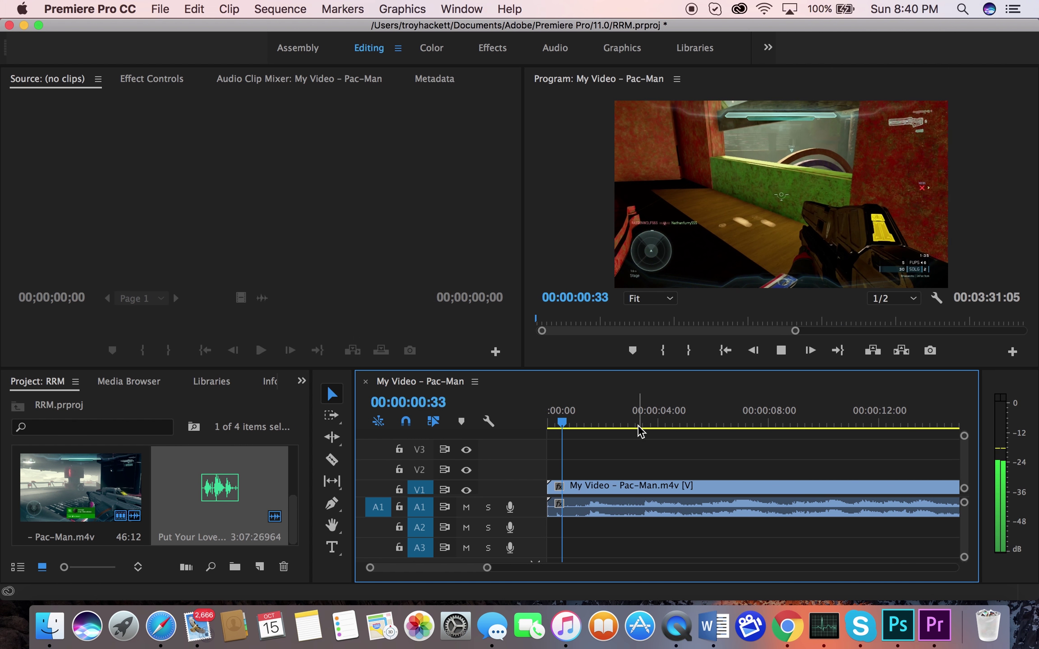
key(space)
click(649, 425)
key(equal)
key(equal)
key(equal)
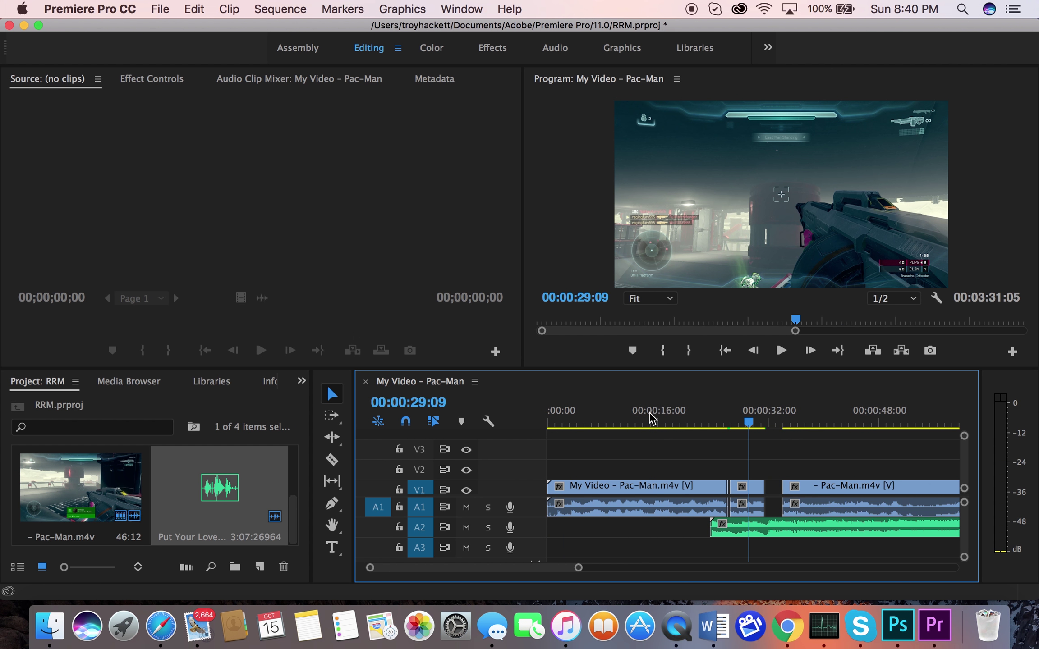
drag(929, 493, 862, 484)
mouse_move(819, 421)
mouse_down()
mouse_move(831, 419)
mouse_move(821, 422)
mouse_up()
- Play back the joined section and zoom in on the edit point at 00:00:31:35
click(781, 352)
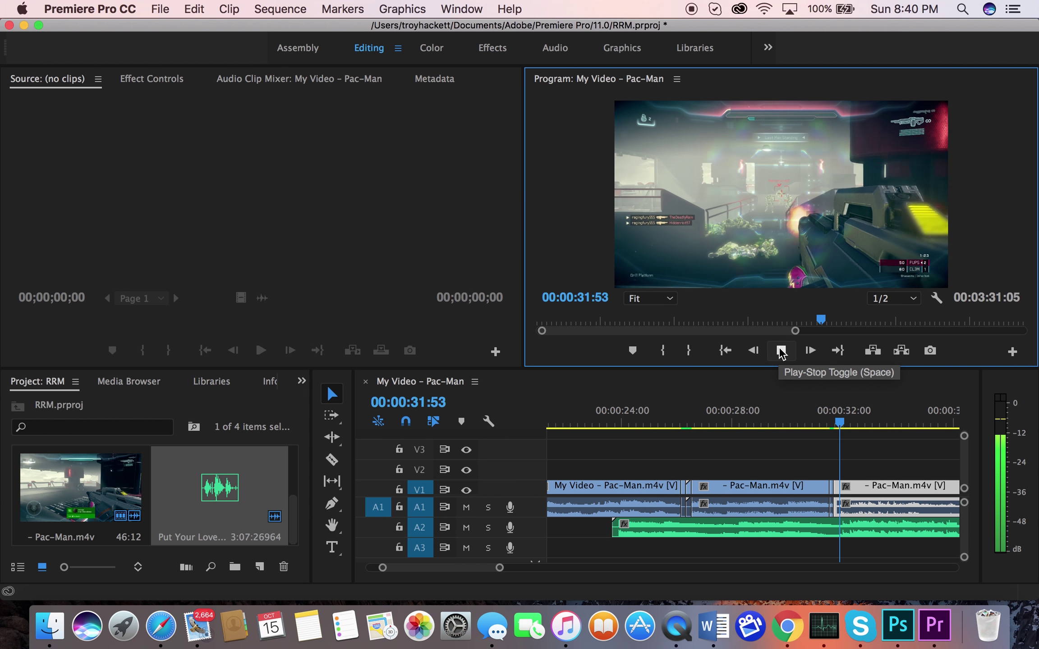
click(782, 352)
drag(821, 423, 841, 423)
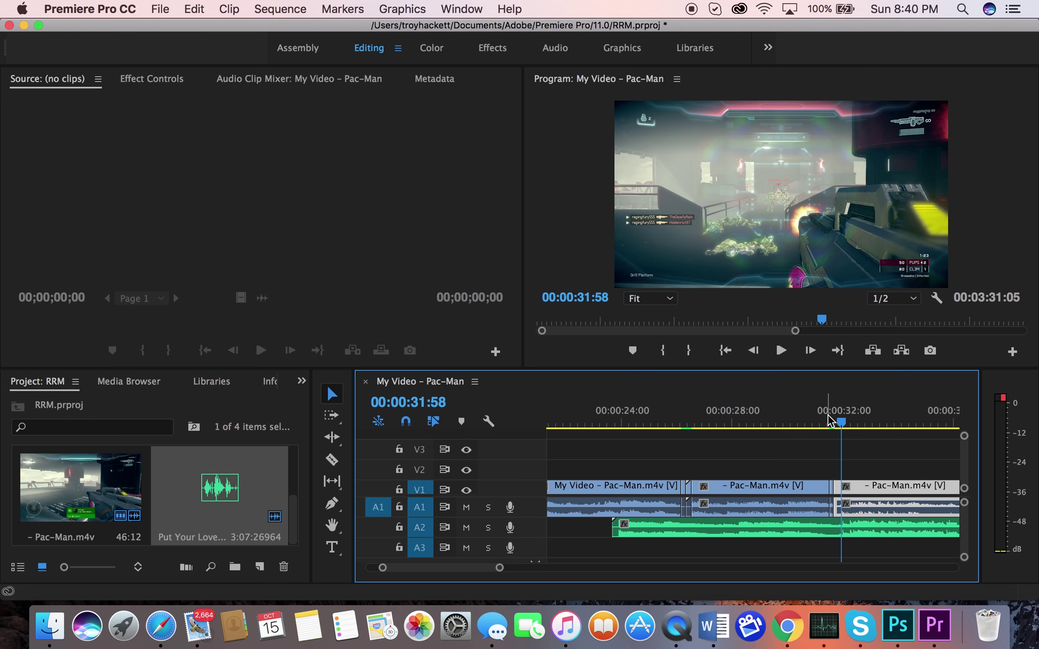
click(830, 420)
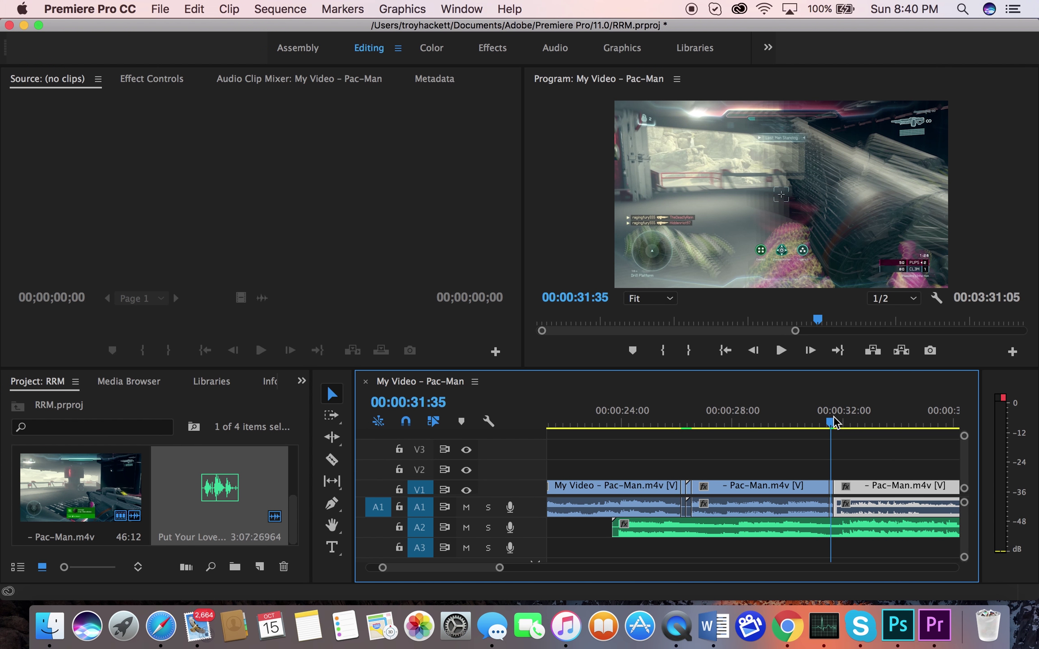
key(=)
click(766, 492)
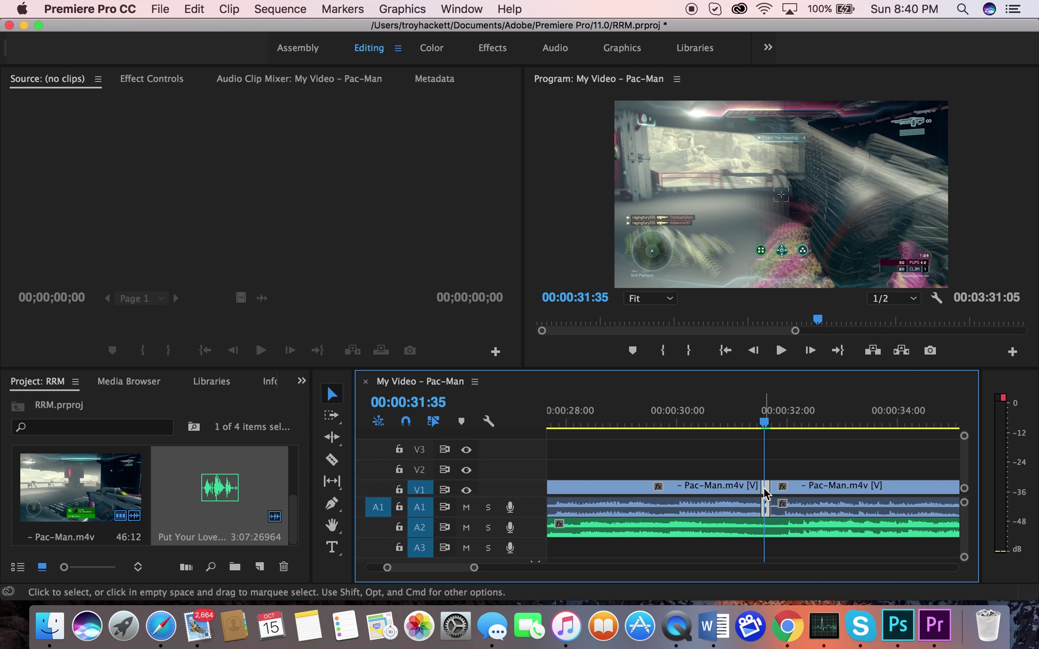
drag(769, 492, 793, 491)
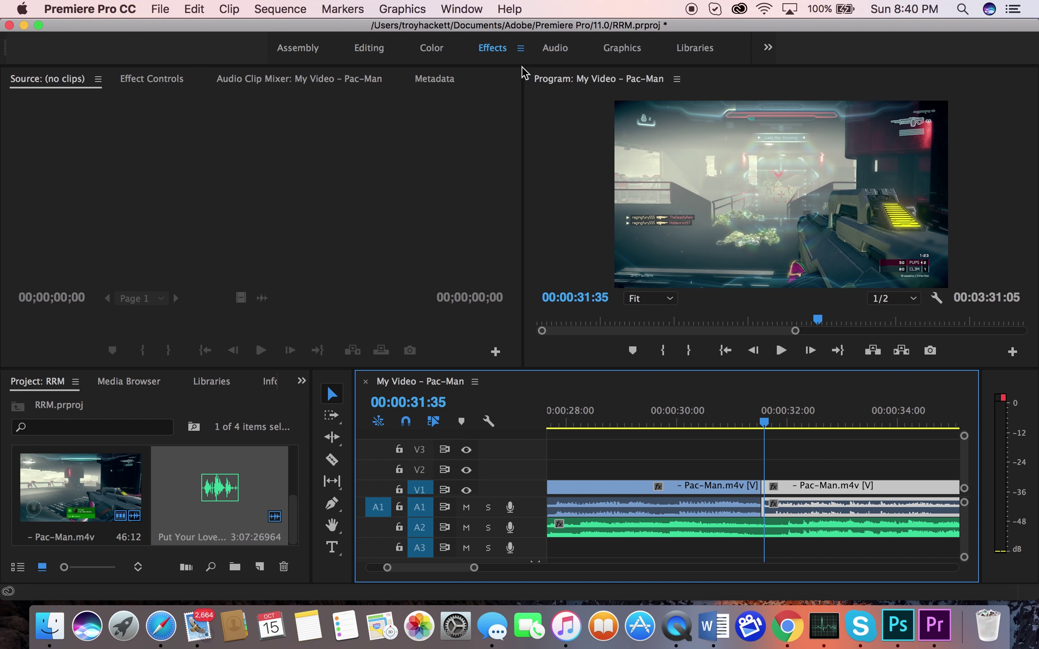
- Place a Cross Dissolve on the 00:00:31:35 cut and trim it to 6 frames
click(929, 100)
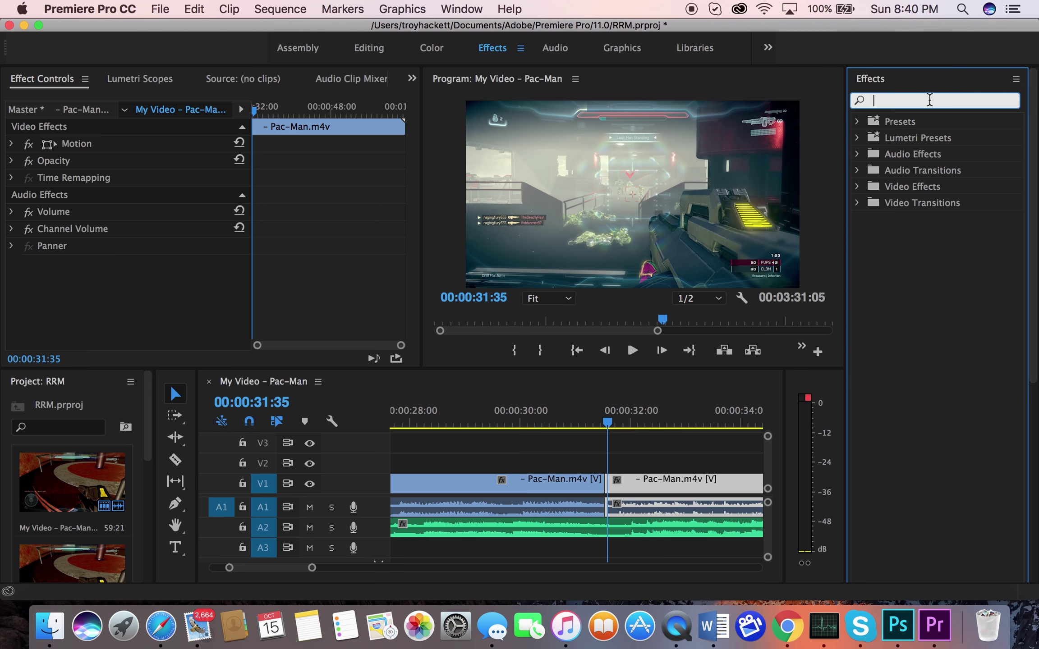
text(cr)
text(os)
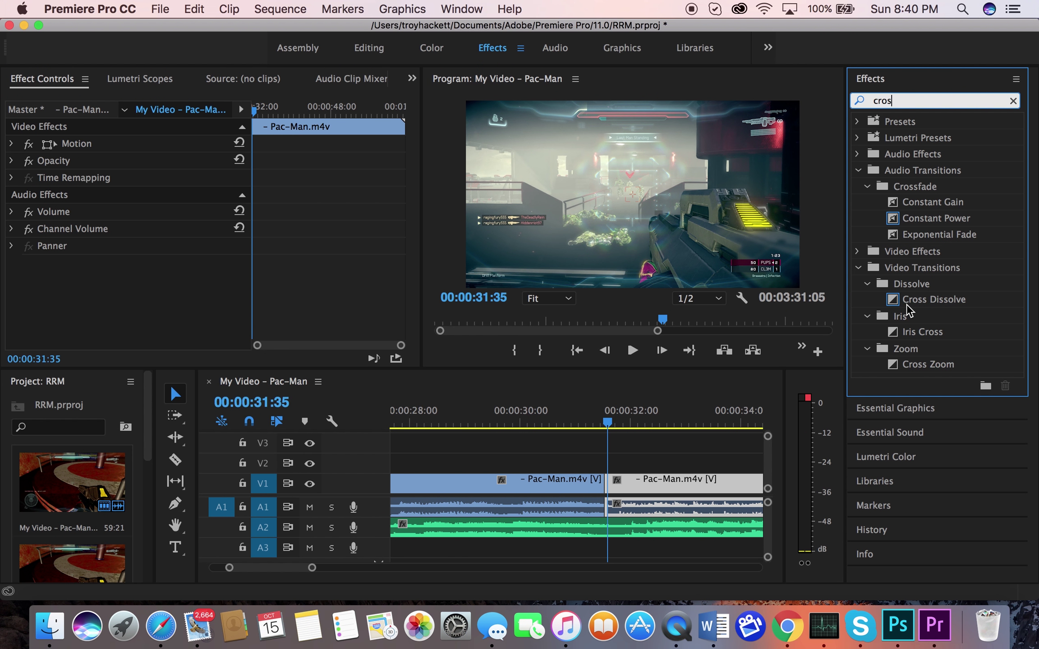
drag(907, 306, 602, 479)
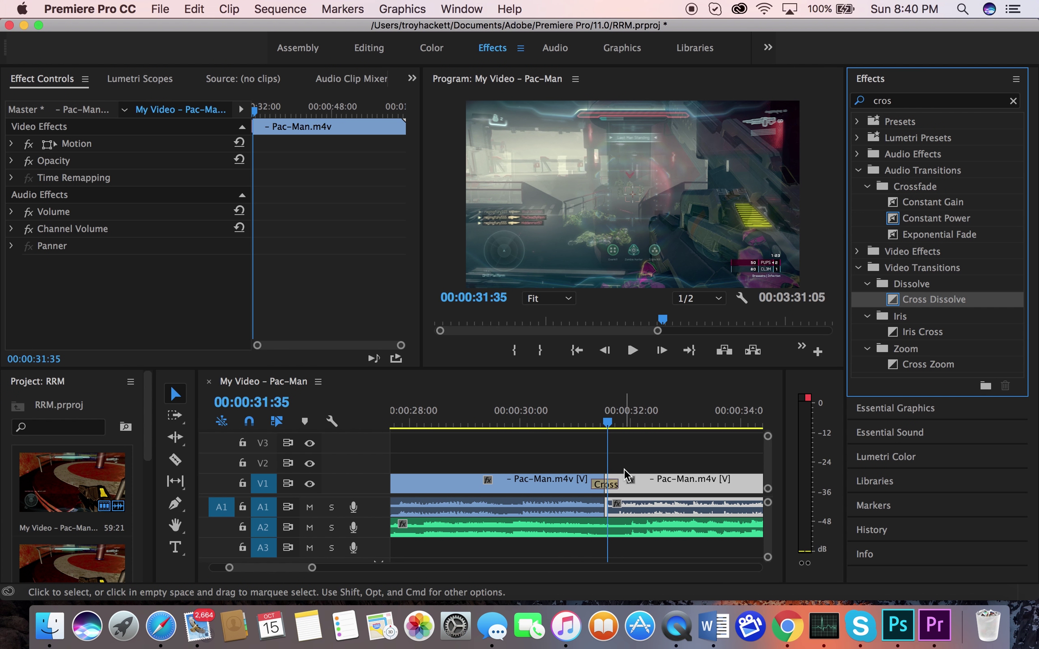
scroll(625, 474, up, 2)
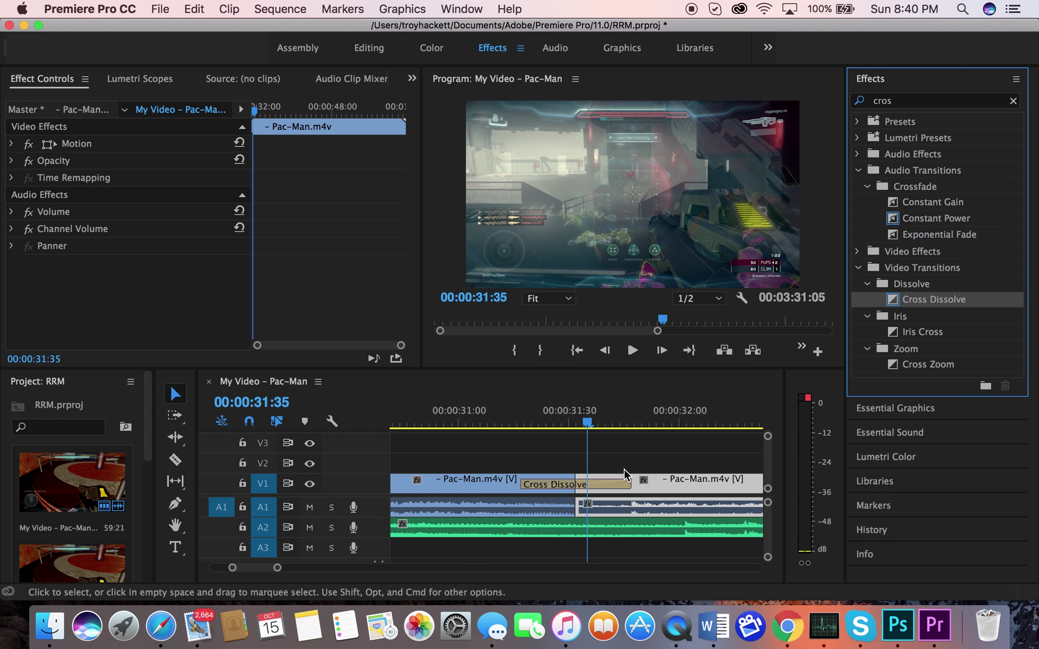
click(628, 483)
drag(627, 482, 585, 485)
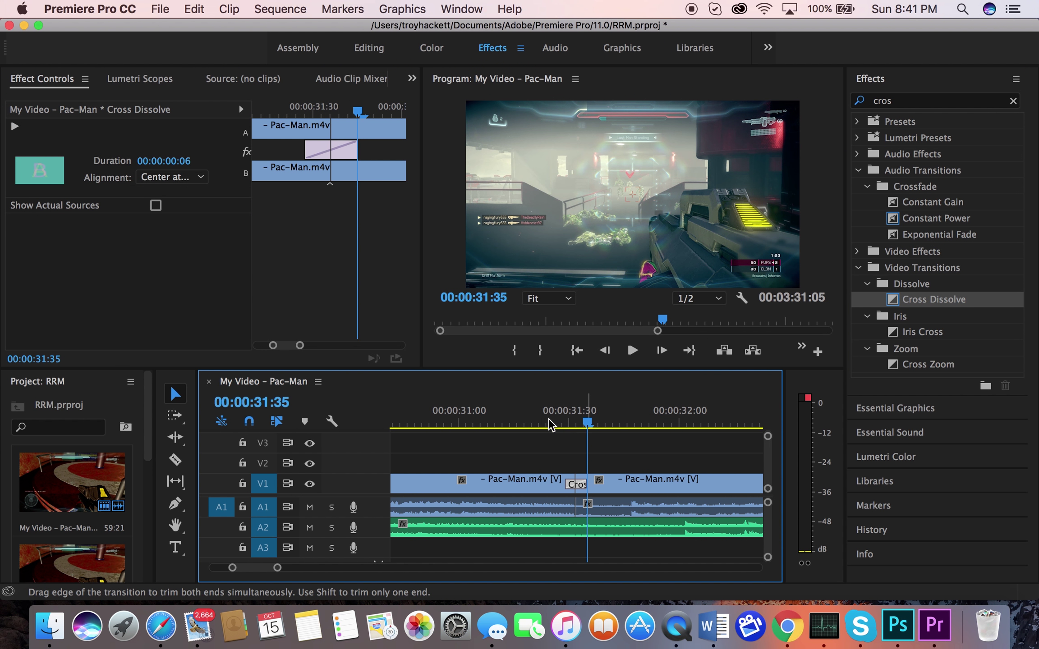
click(532, 421)
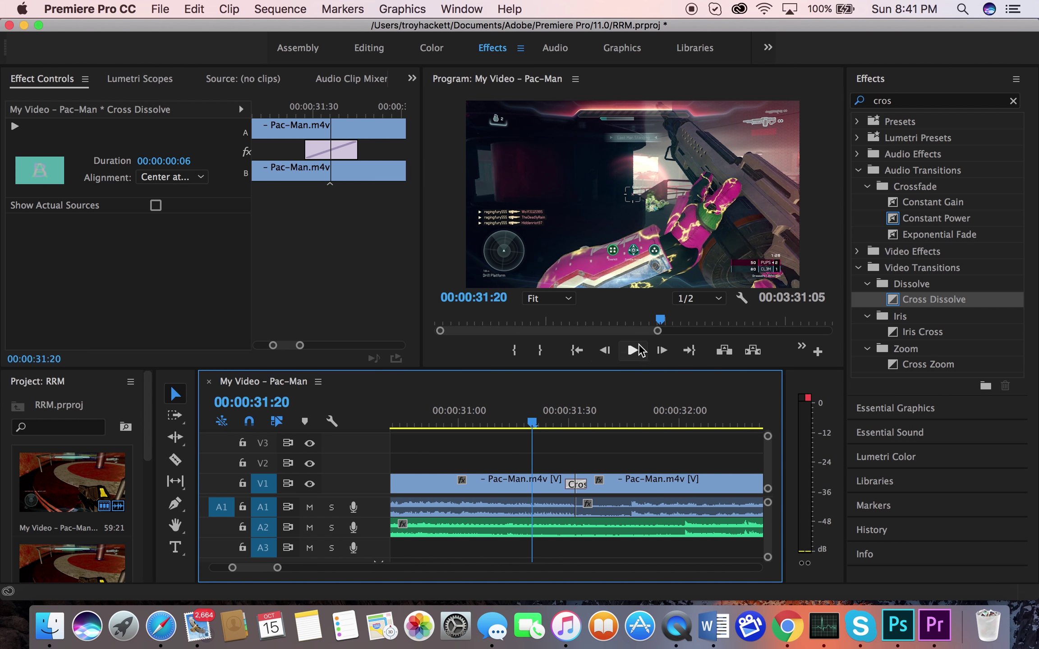
click(633, 351)
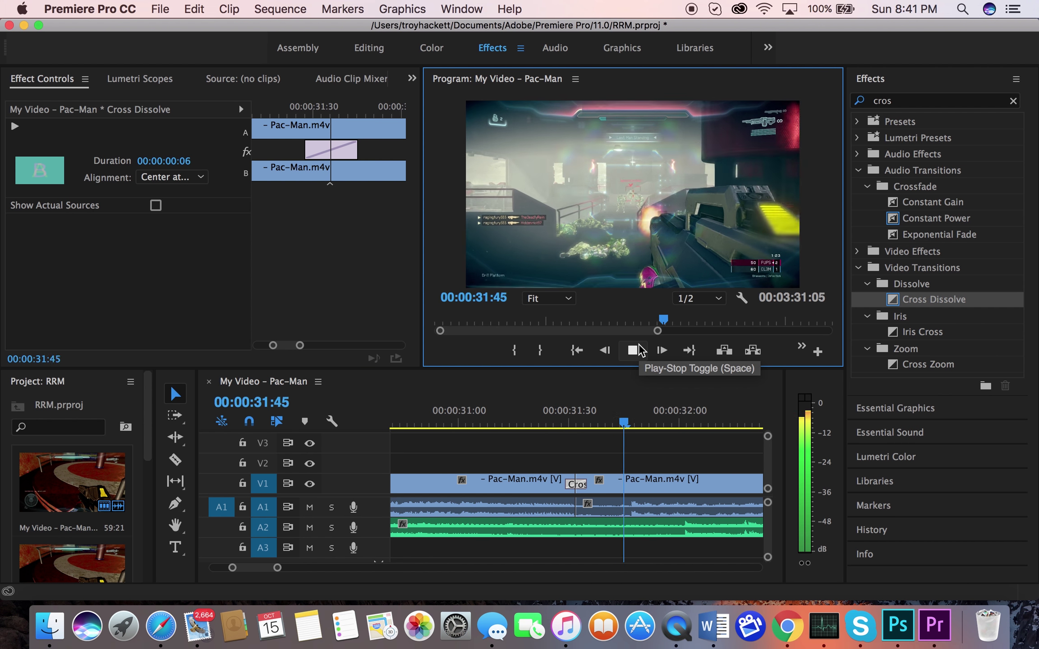
key(space)
click(487, 421)
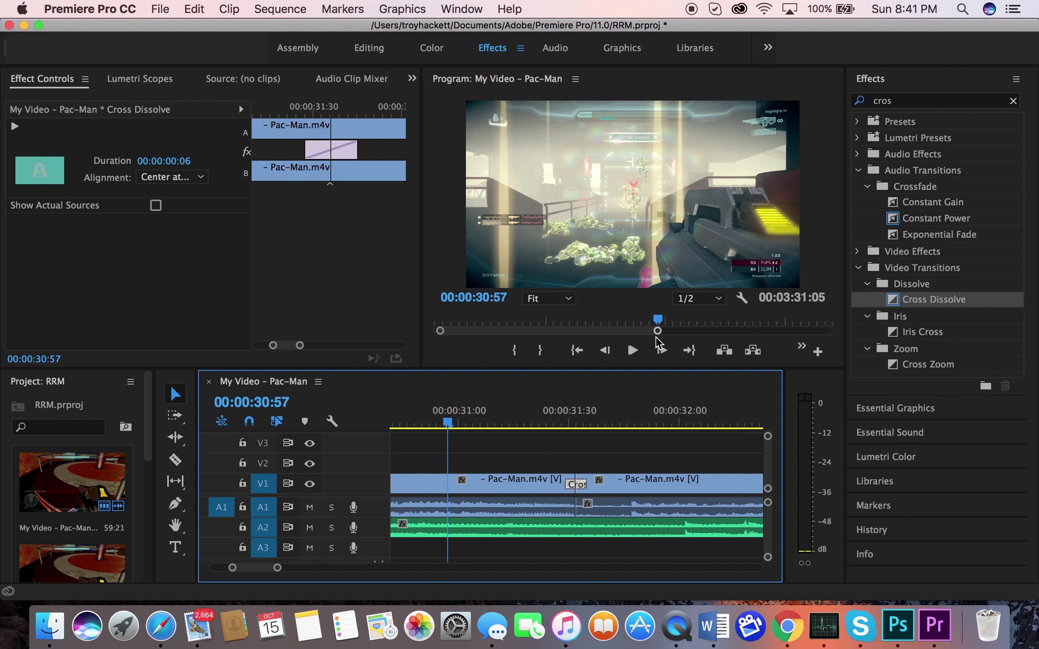
click(633, 351)
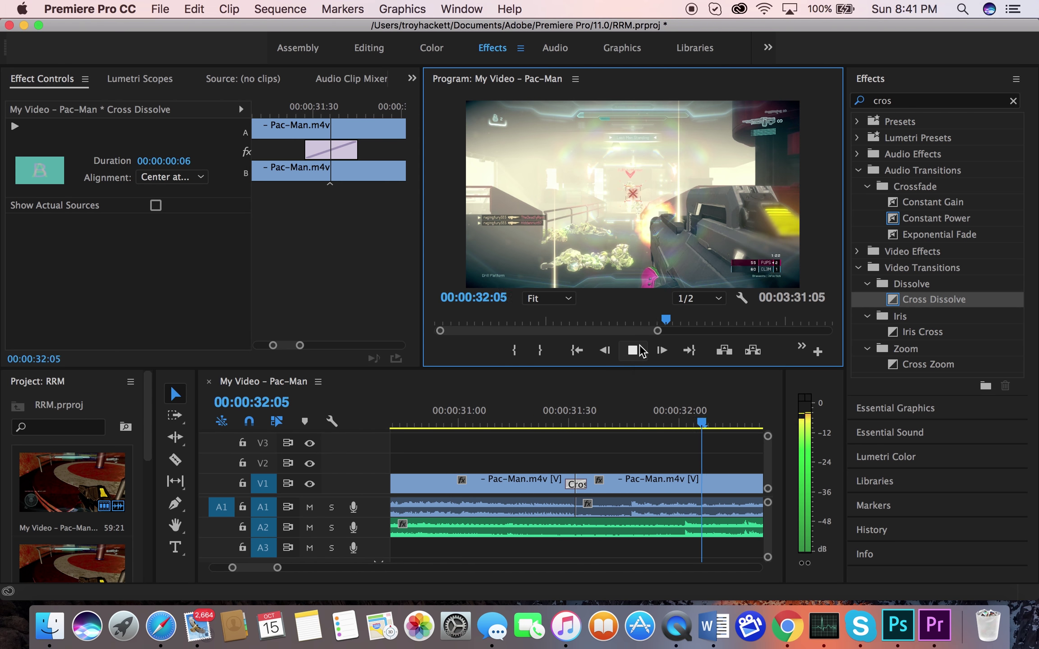
click(632, 351)
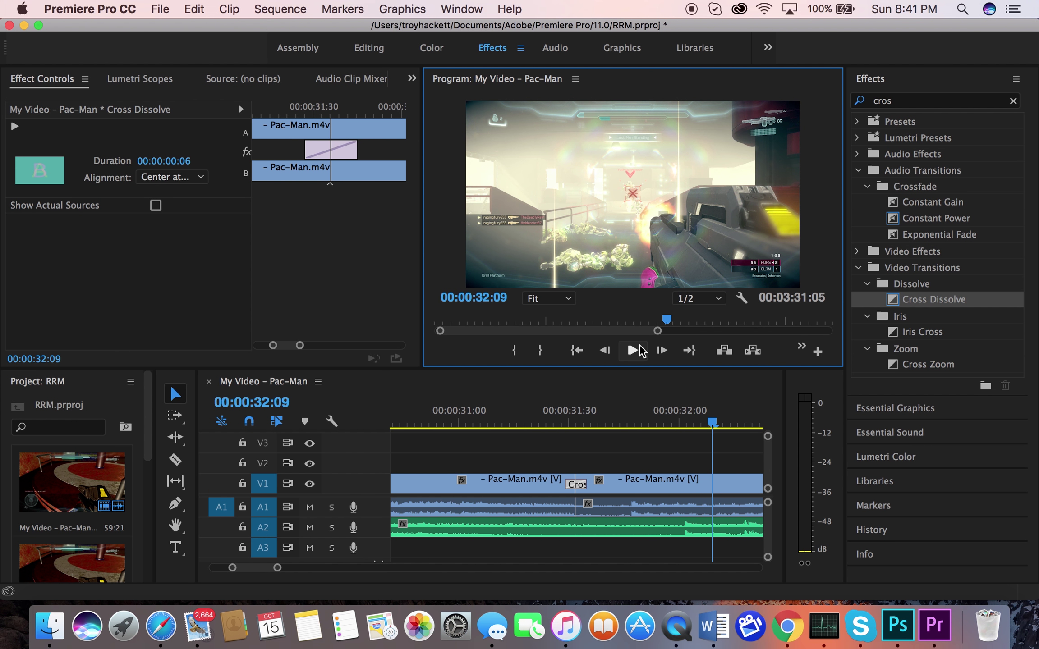